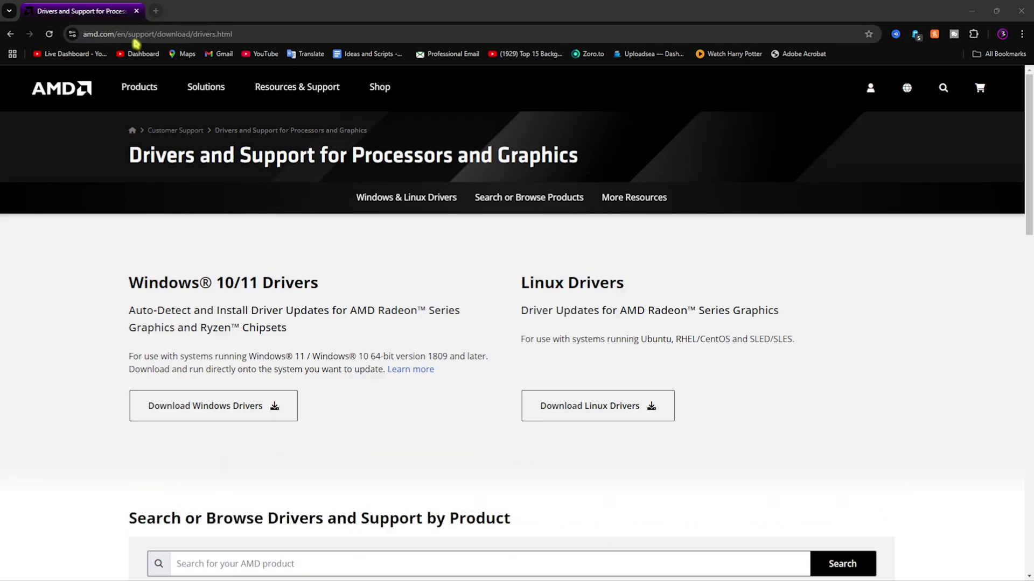
pyautogui.click(201, 36)
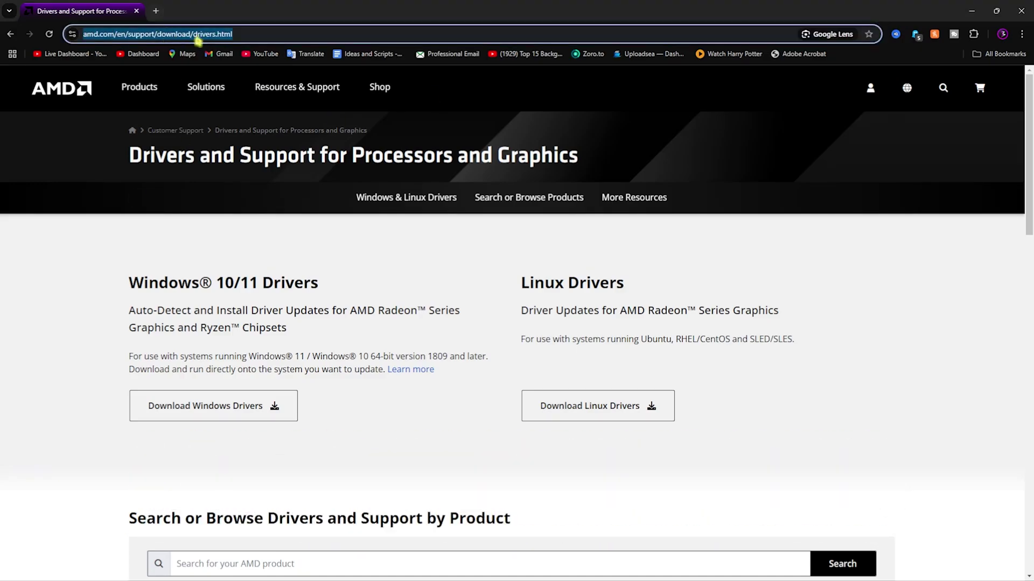
pyautogui.click(280, 34)
pyautogui.click(163, 236)
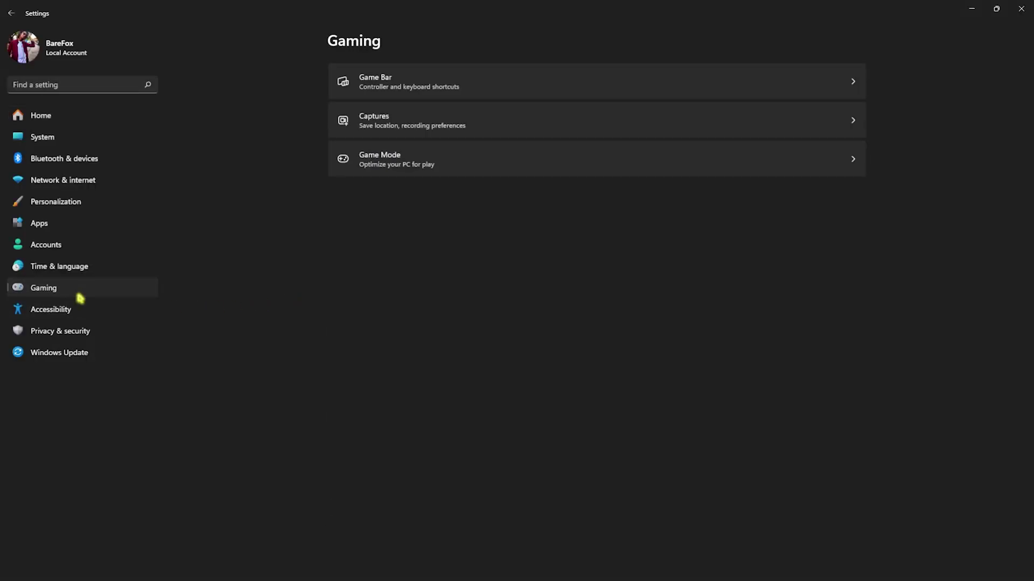
# Verify the Game Bar controller shortcut is Off and Game Mode is On
pyautogui.click(431, 92)
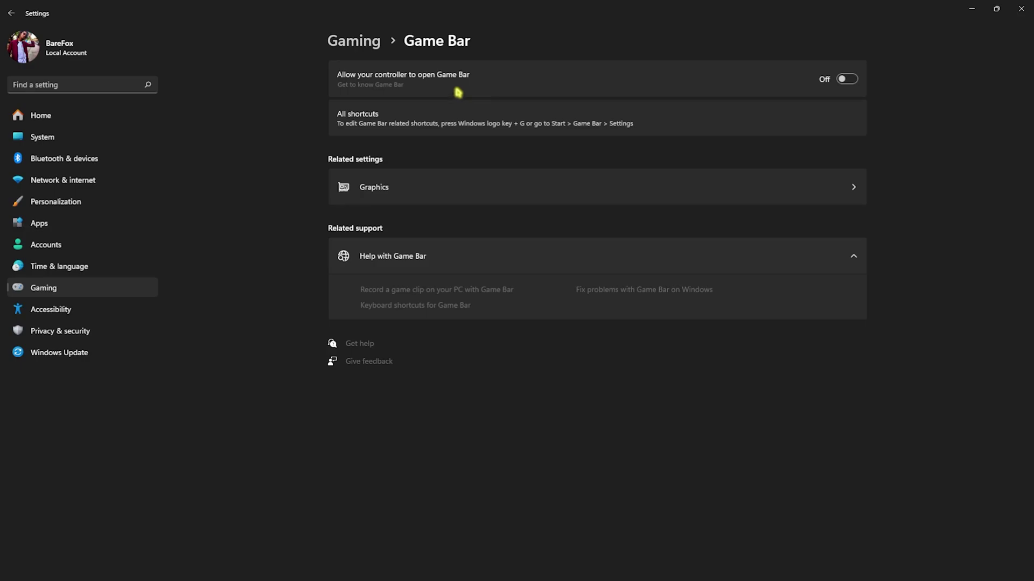
pyautogui.click(347, 43)
pyautogui.click(409, 164)
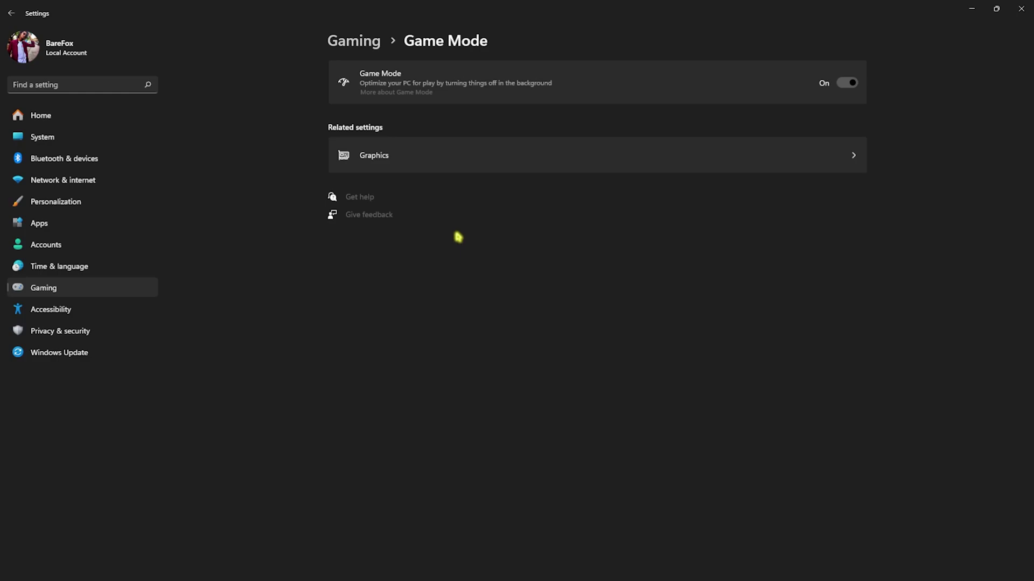
# Add FortniteClient-Win64-Shipping.exe to the per-app Graphics settings list
pyautogui.click(399, 156)
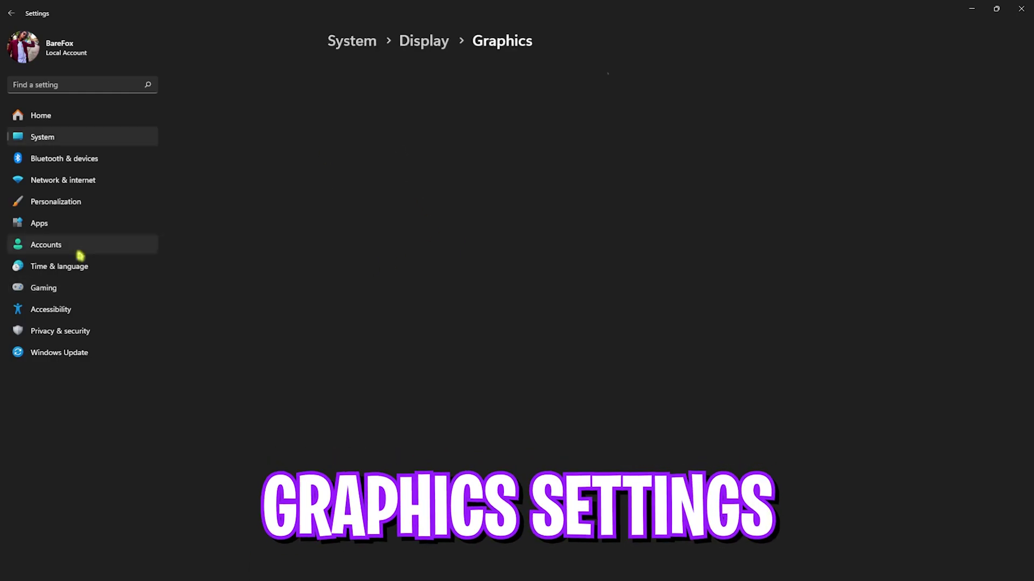
pyautogui.click(377, 94)
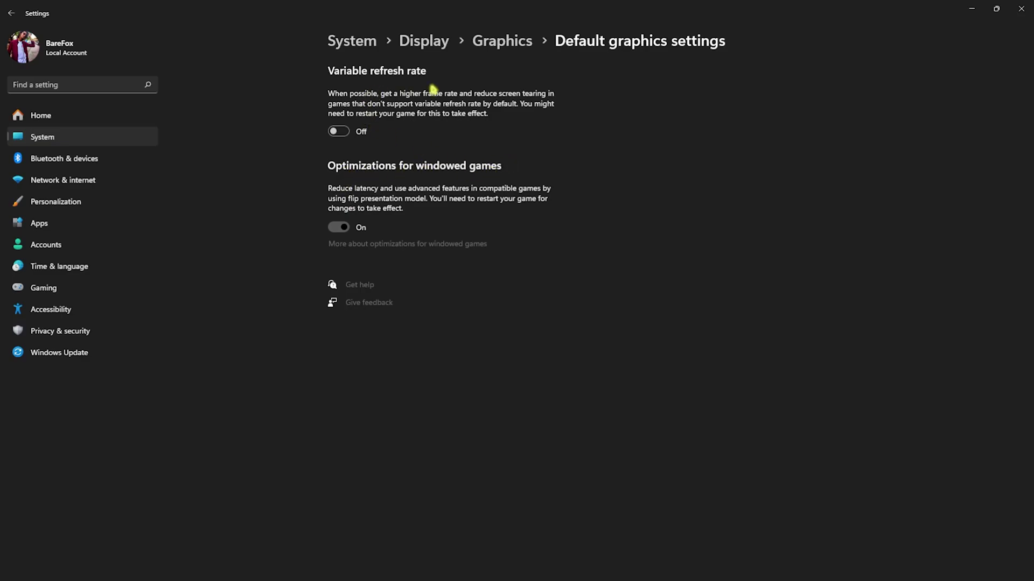
pyautogui.click(509, 41)
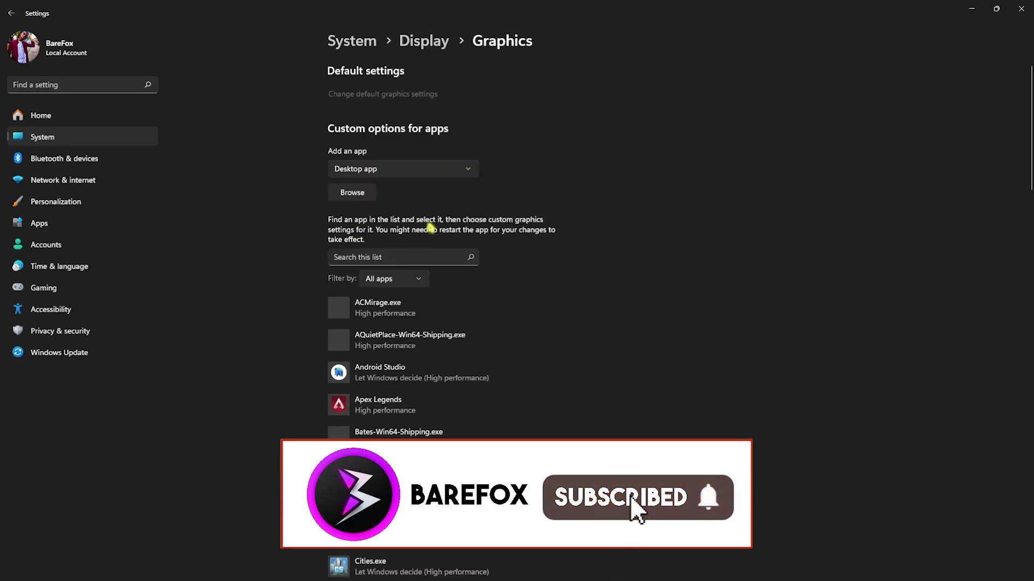
pyautogui.click(351, 193)
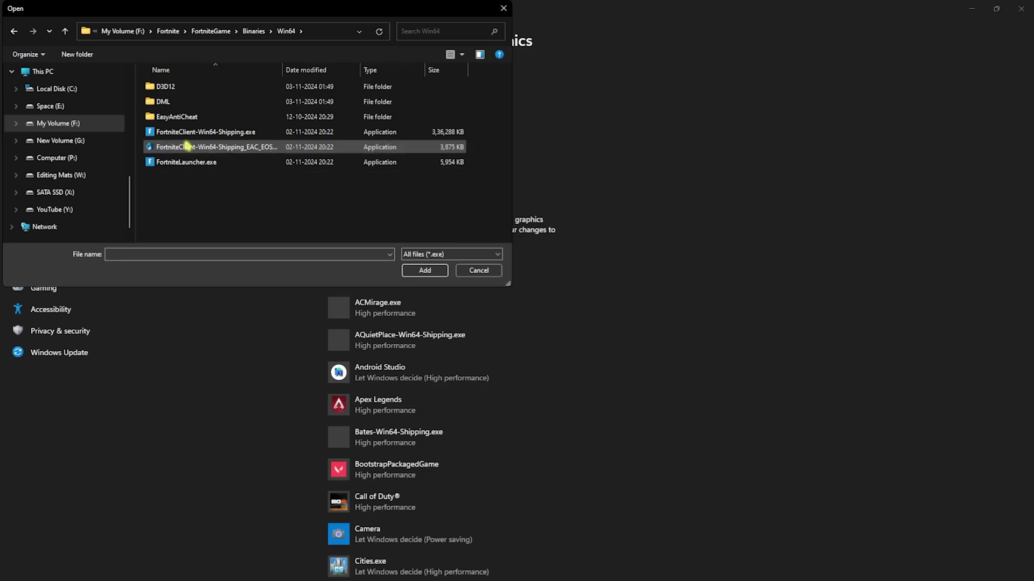
pyautogui.click(168, 135)
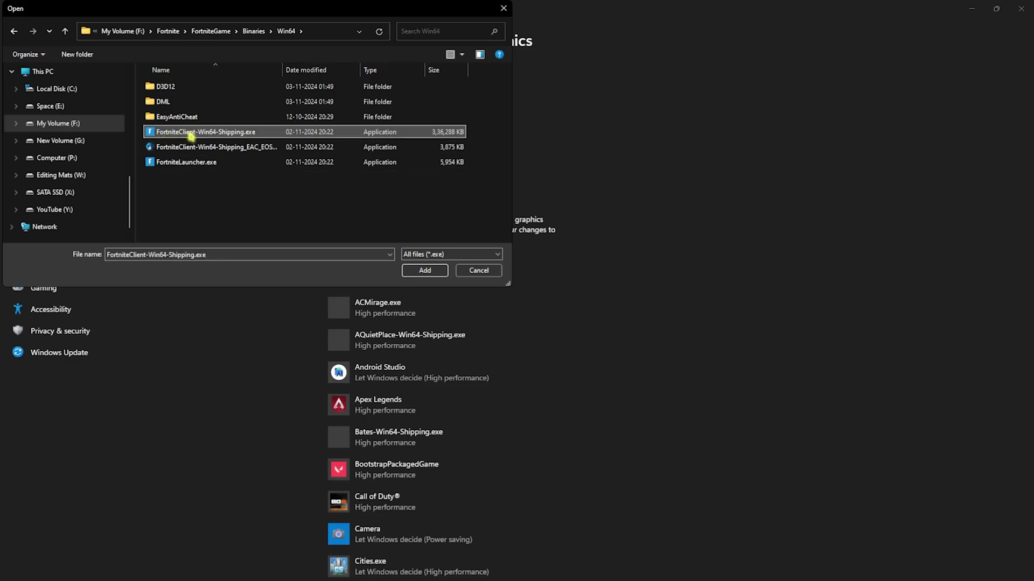
pyautogui.click(425, 271)
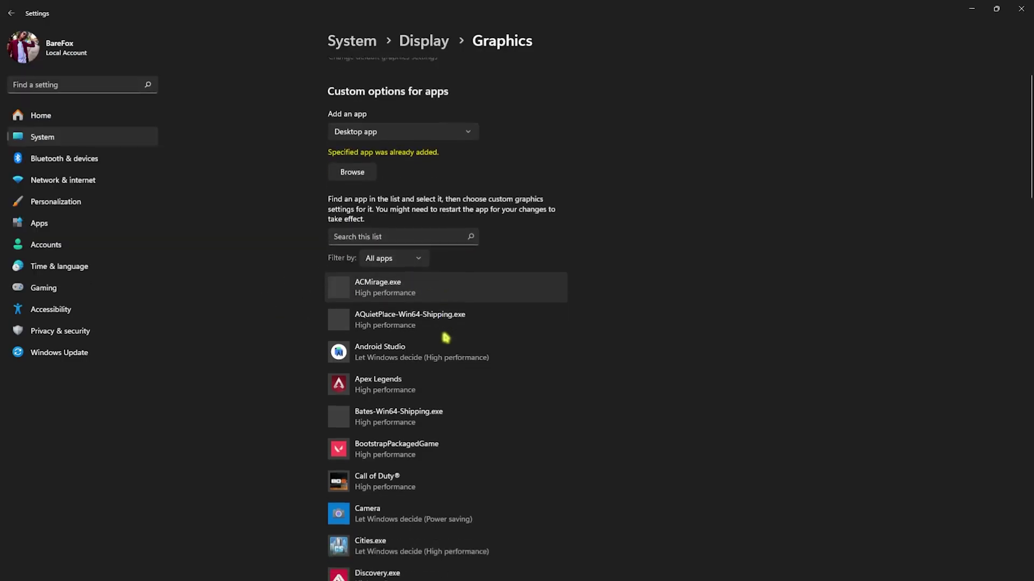
# Save Fortnite's graphics preference as High performance and close Settings
pyautogui.scroll(-10, 446, 338)
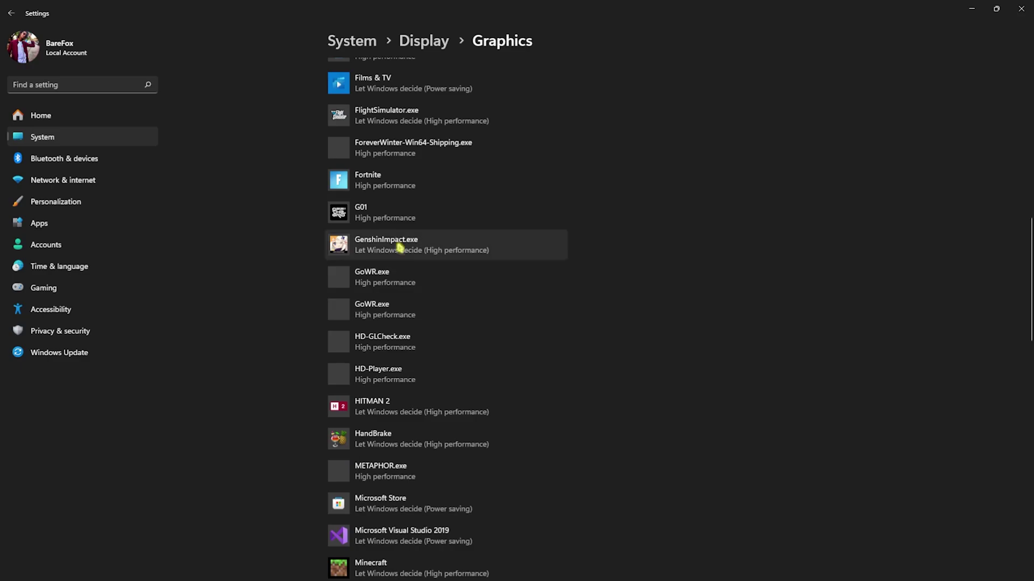
pyautogui.click(485, 183)
pyautogui.click(487, 234)
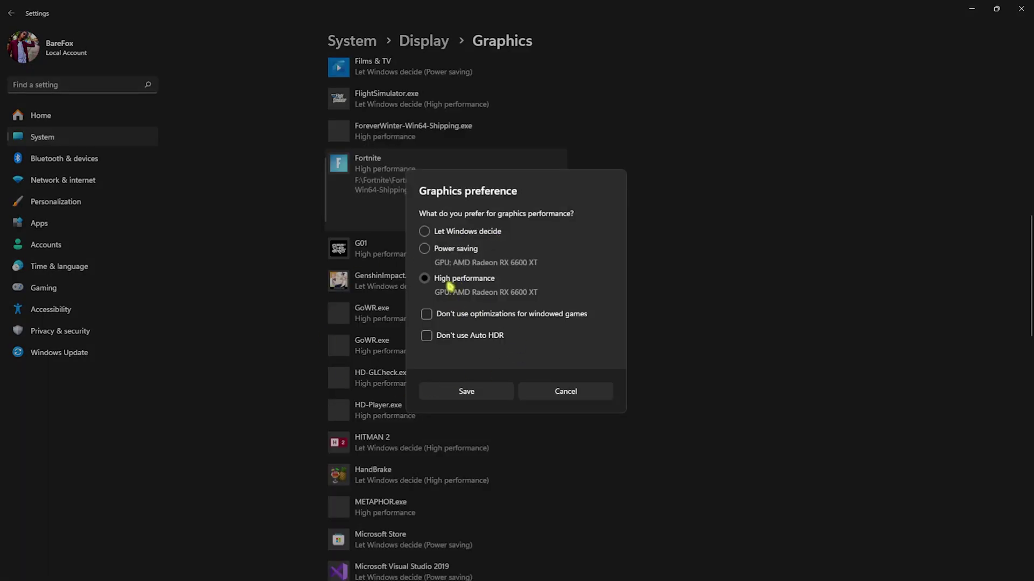
pyautogui.click(467, 391)
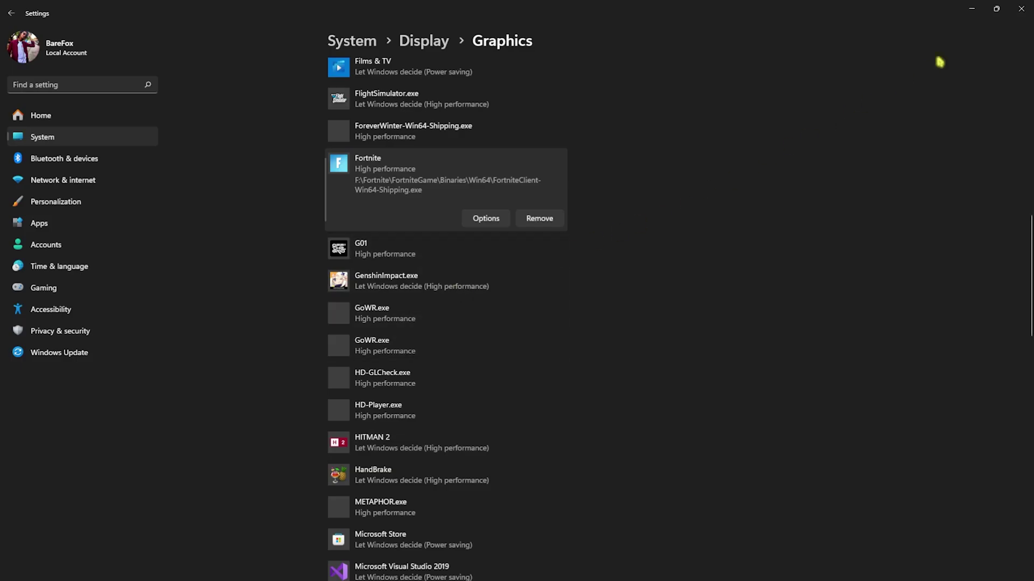
pyautogui.click(1022, 9)
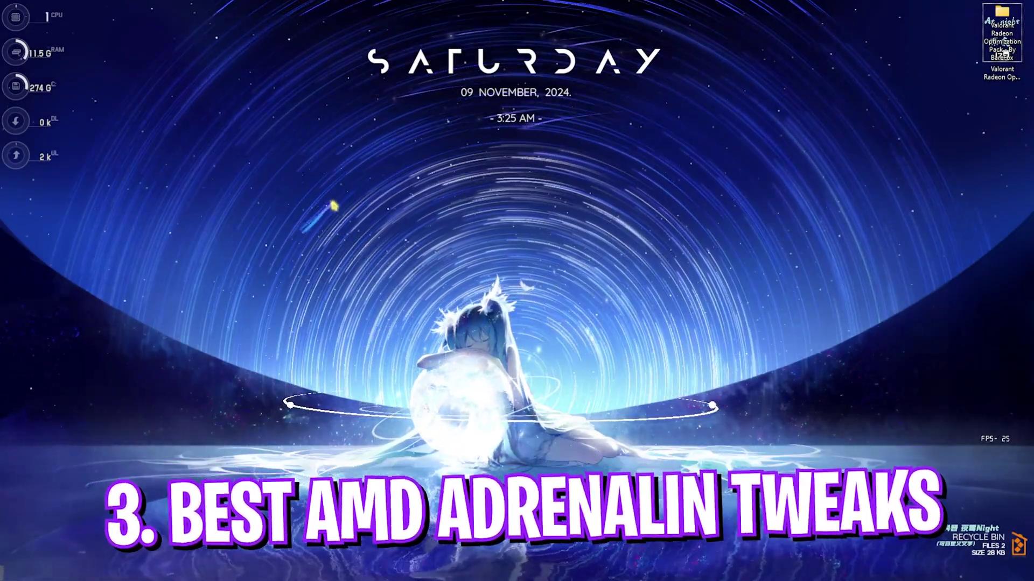
# Launch AMD Software: Adrenalin Edition from the desktop and confirm driver 24.10.1 is up to date
pyautogui.rightClick(334, 219)
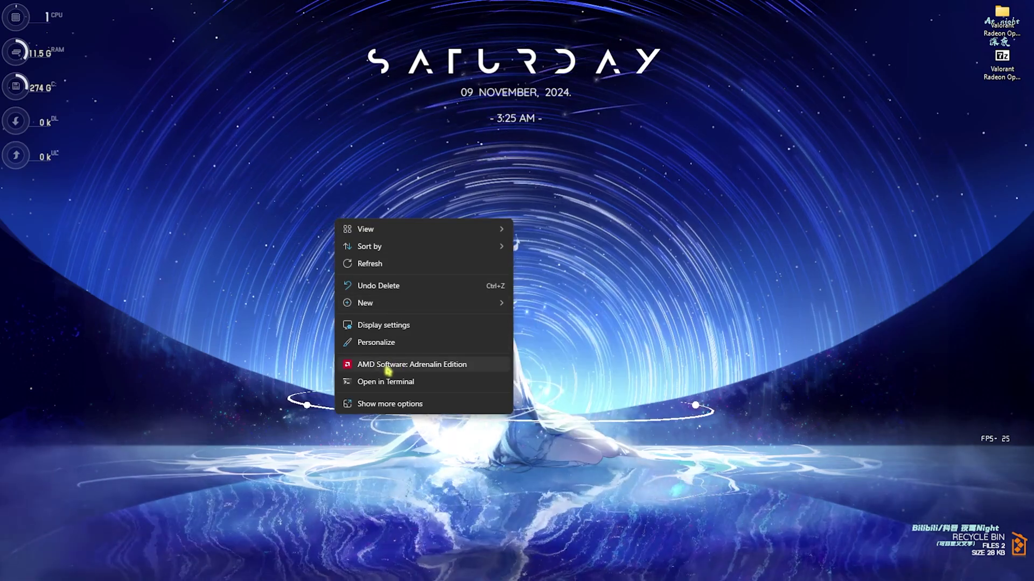
pyautogui.click(409, 371)
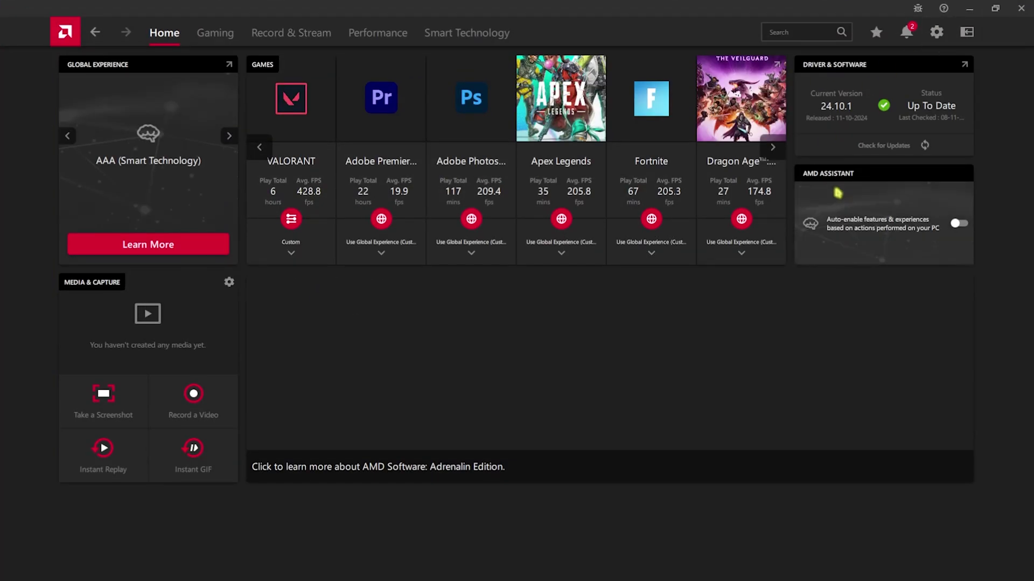
pyautogui.click(885, 147)
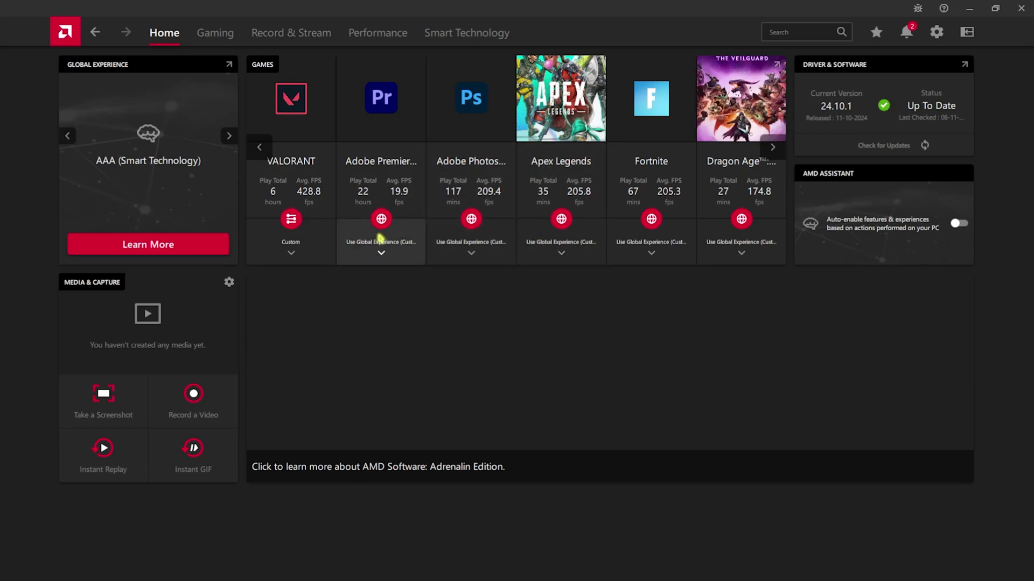
# In Fortnite's Gaming profile, leave Radeon Super Resolution Disabled and expand the Advanced options
pyautogui.click(215, 32)
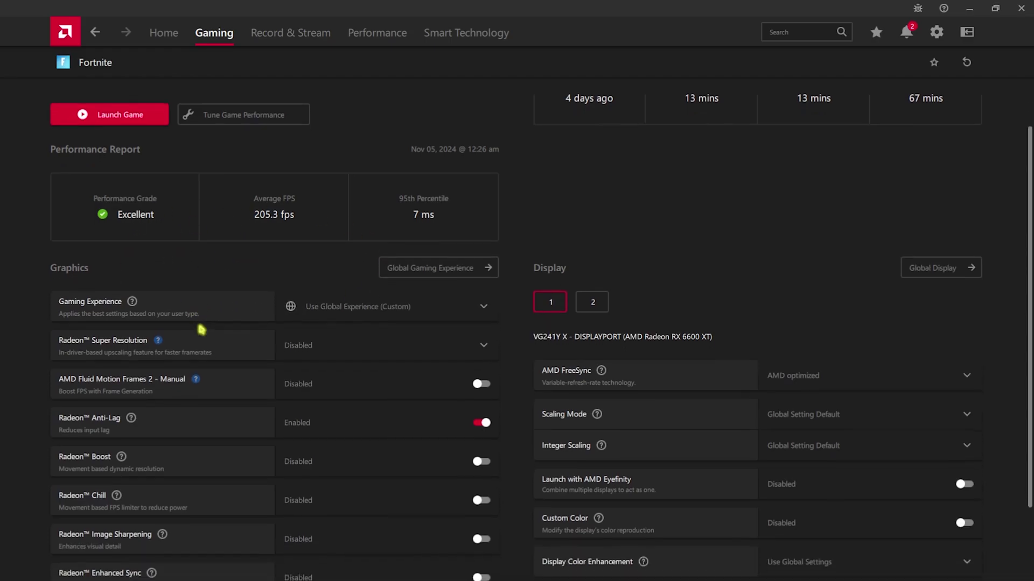
pyautogui.scroll(-3, 267, 369)
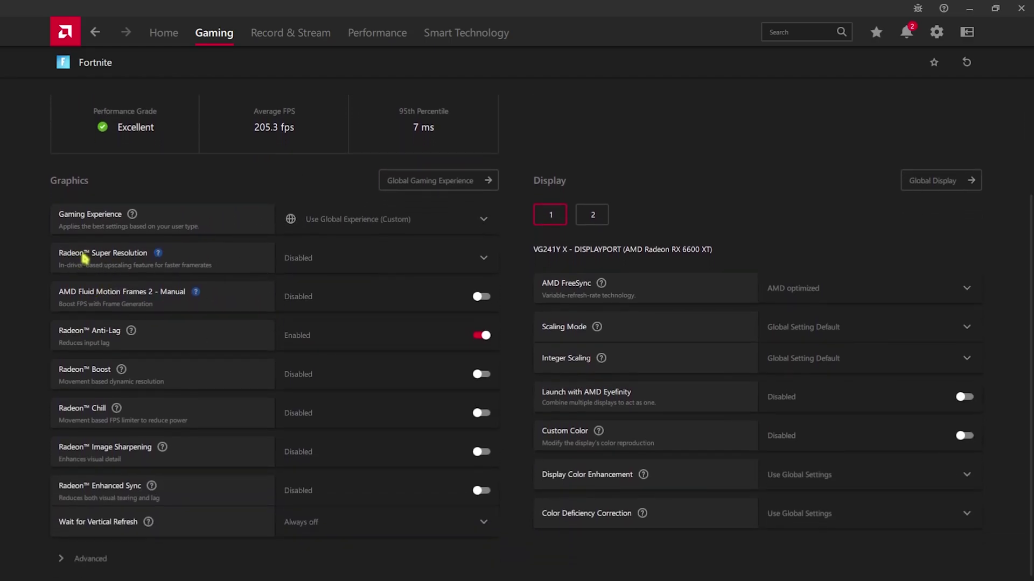
pyautogui.click(445, 261)
pyautogui.click(385, 291)
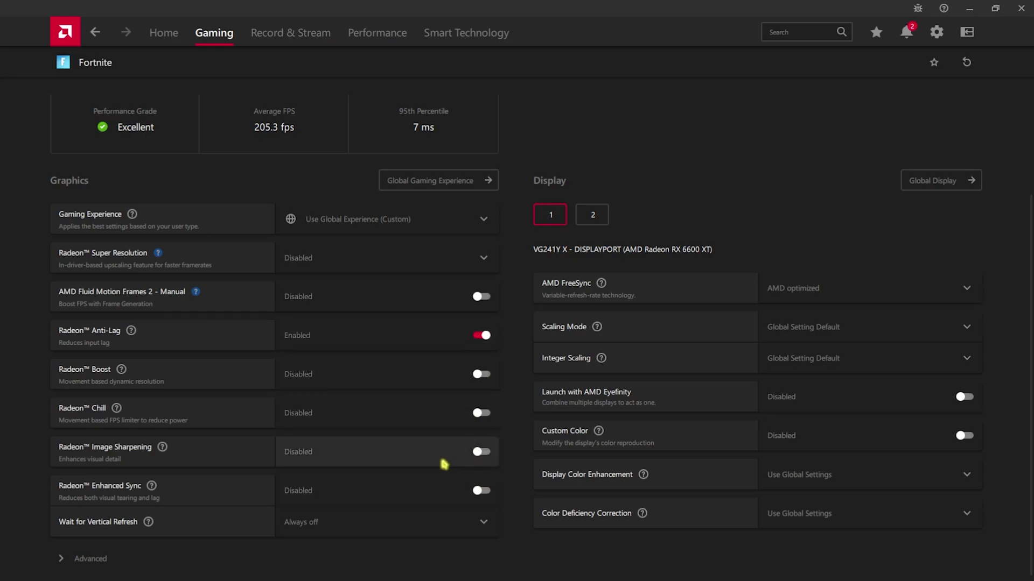
pyautogui.scroll(-1, 253, 512)
pyautogui.click(103, 555)
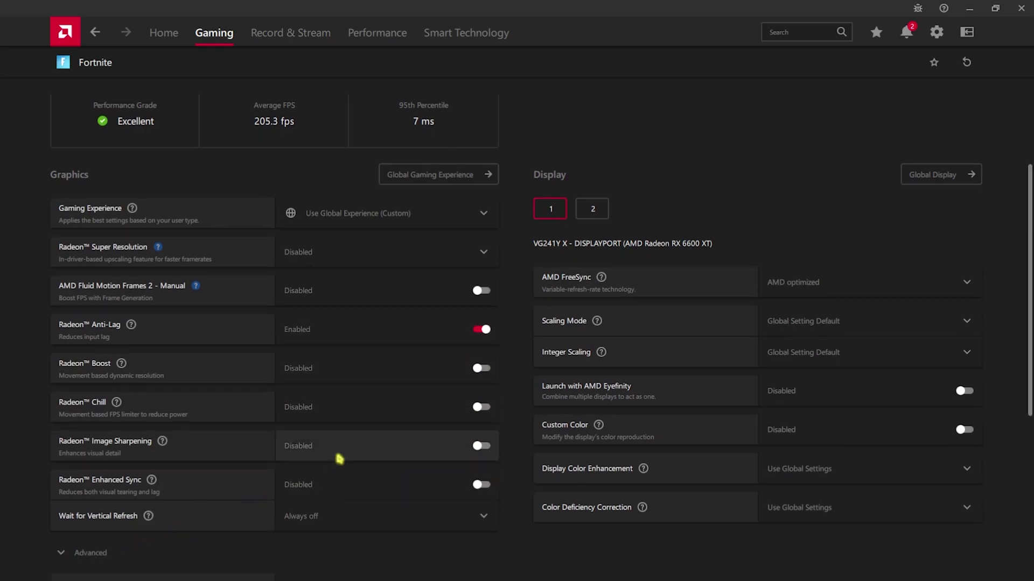
# Set Anti-Aliasing to Use application settings, Texture Filtering to Performance, Tessellation to AMD optimized
pyautogui.scroll(-6, 344, 430)
pyautogui.click(331, 275)
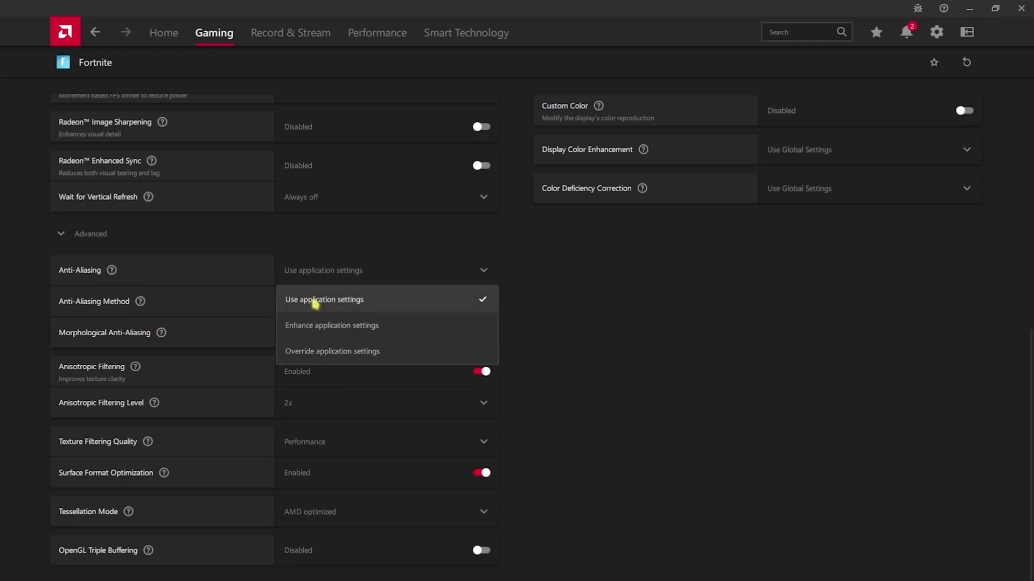
pyautogui.click(336, 299)
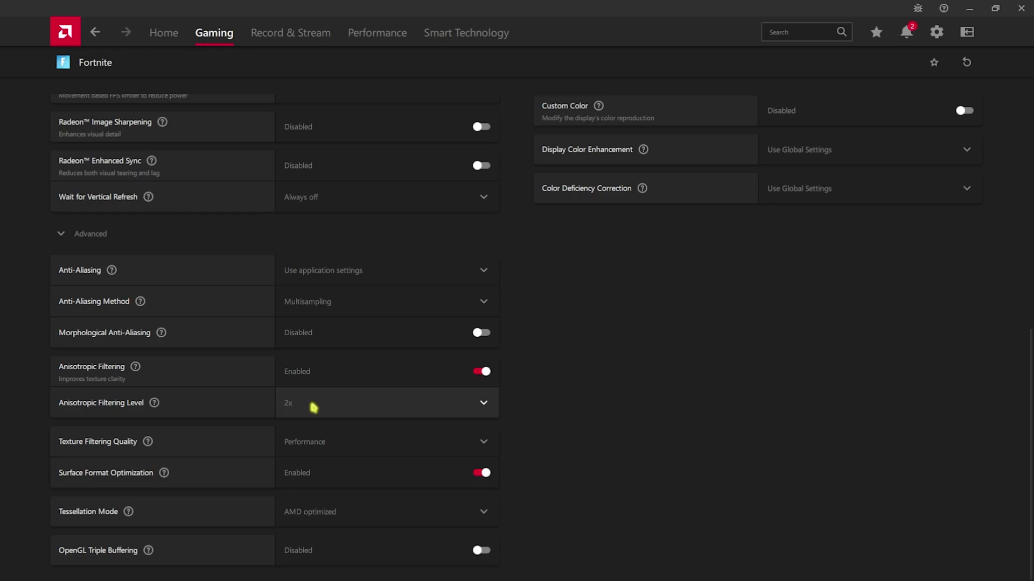
pyautogui.click(313, 450)
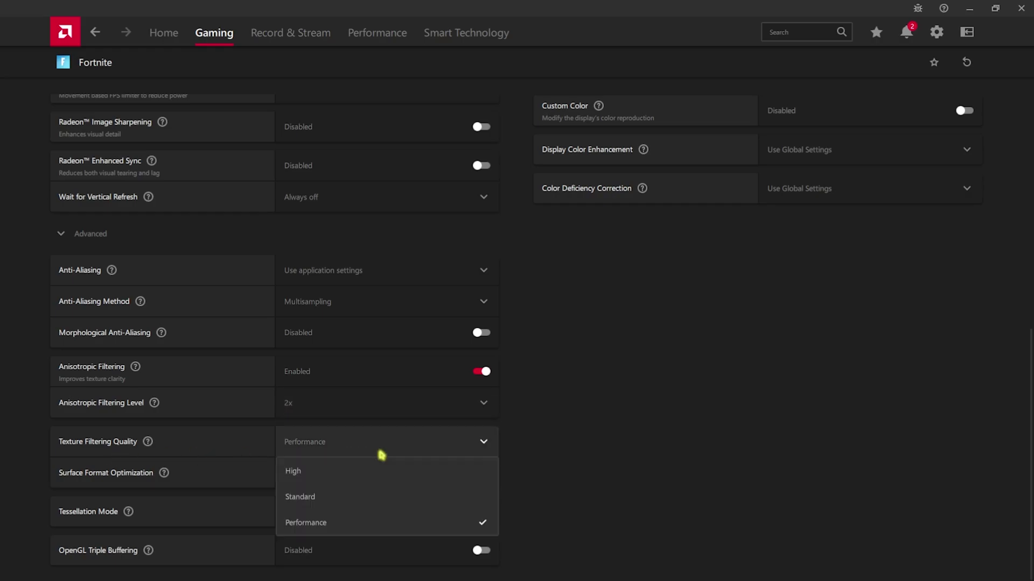
pyautogui.click(240, 517)
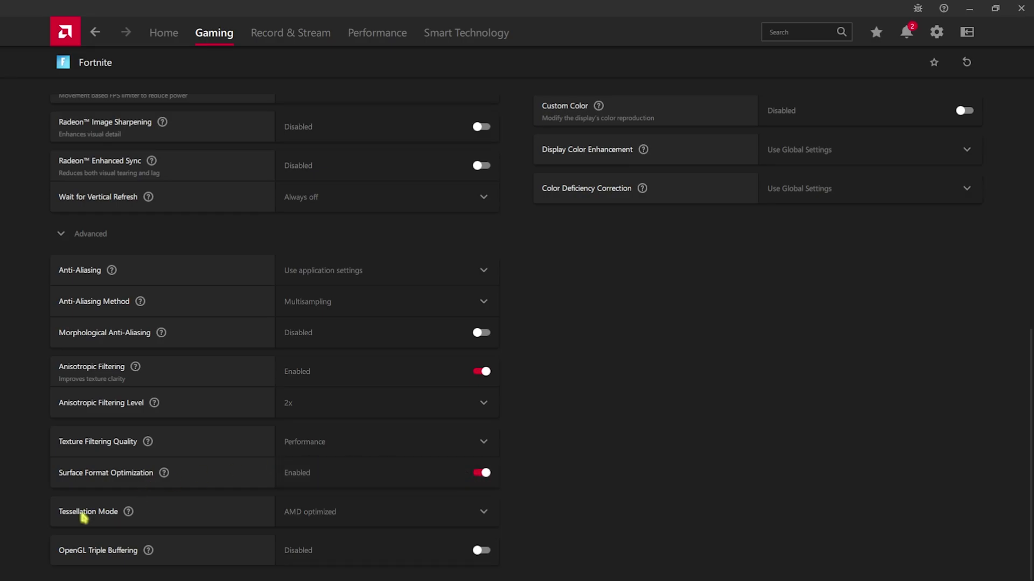
pyautogui.click(348, 516)
pyautogui.click(312, 520)
pyautogui.scroll(6, 486, 554)
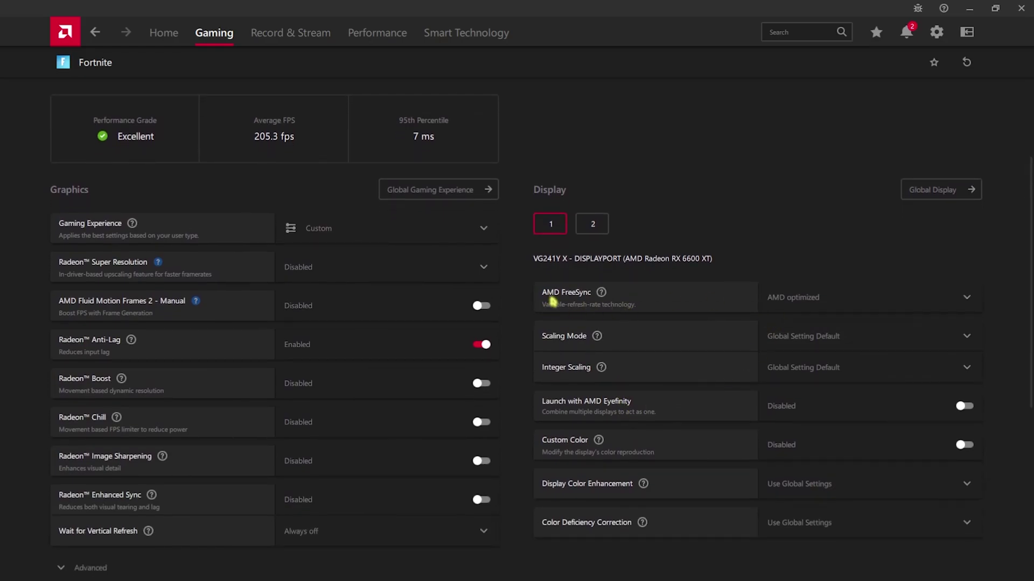
# Set FreeSync to AMD optimized, Scaling Mode to Preserve aspect ratio, and Integer Scaling Disabled
pyautogui.click(800, 300)
pyautogui.click(802, 327)
pyautogui.scroll(-1, 582, 393)
pyautogui.click(813, 300)
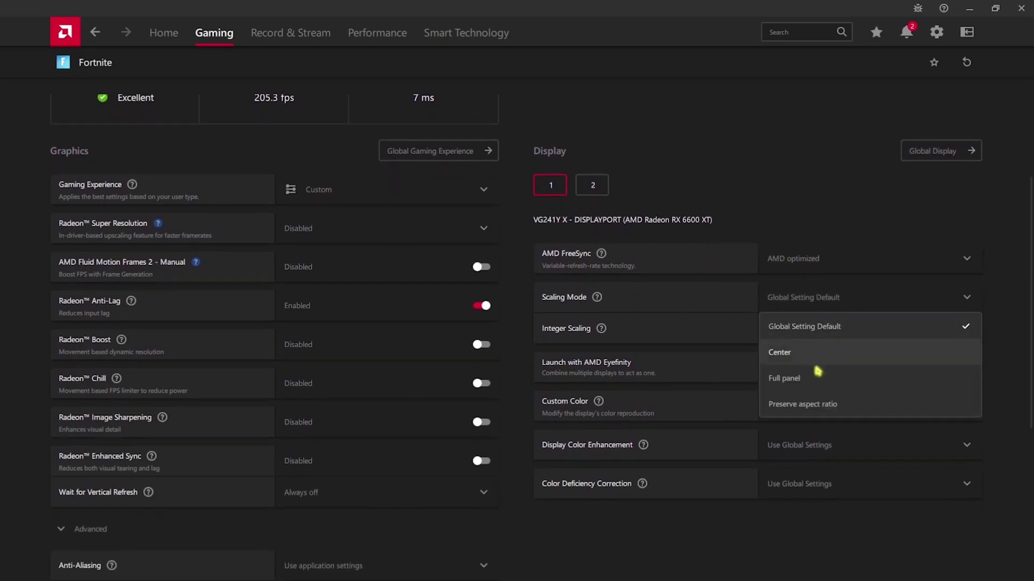
pyautogui.click(817, 401)
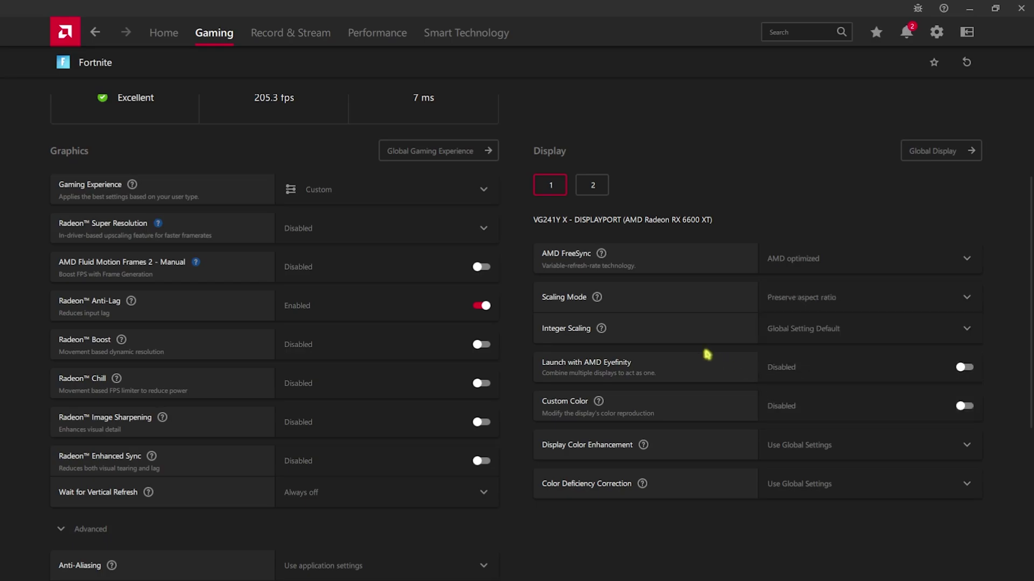
pyautogui.click(821, 328)
pyautogui.click(792, 410)
# Enable Custom Color, keep Display Color Enhancement on Use Global Settings, disable Color Deficiency Correction
pyautogui.click(962, 407)
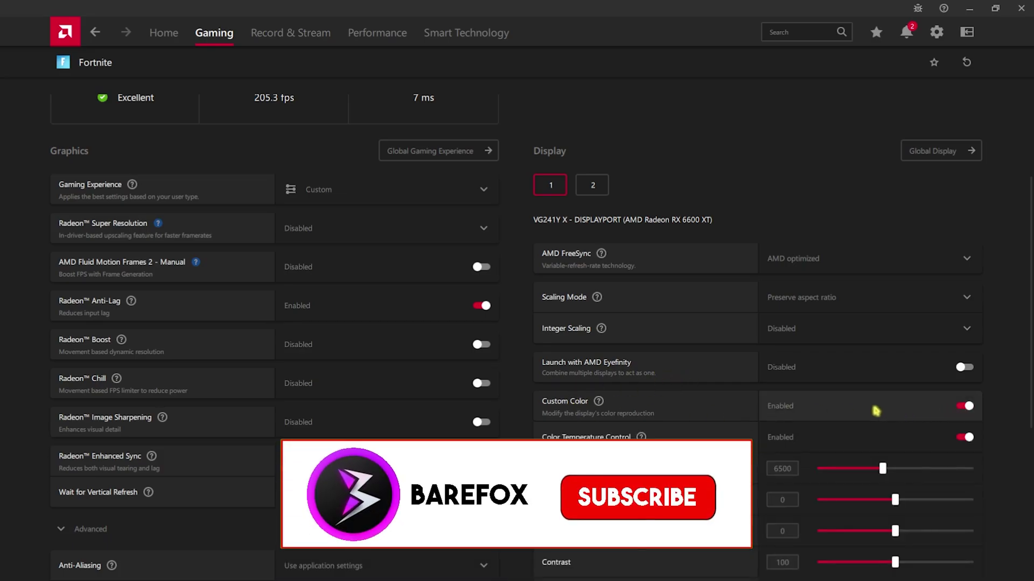
pyautogui.scroll(-3, 876, 412)
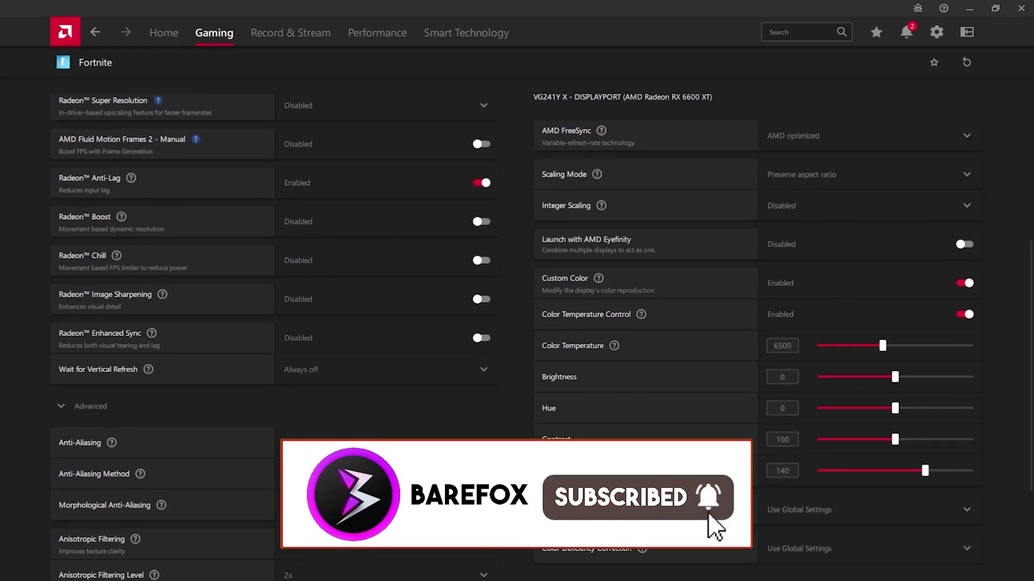
pyautogui.scroll(-1, 696, 462)
pyautogui.click(888, 457)
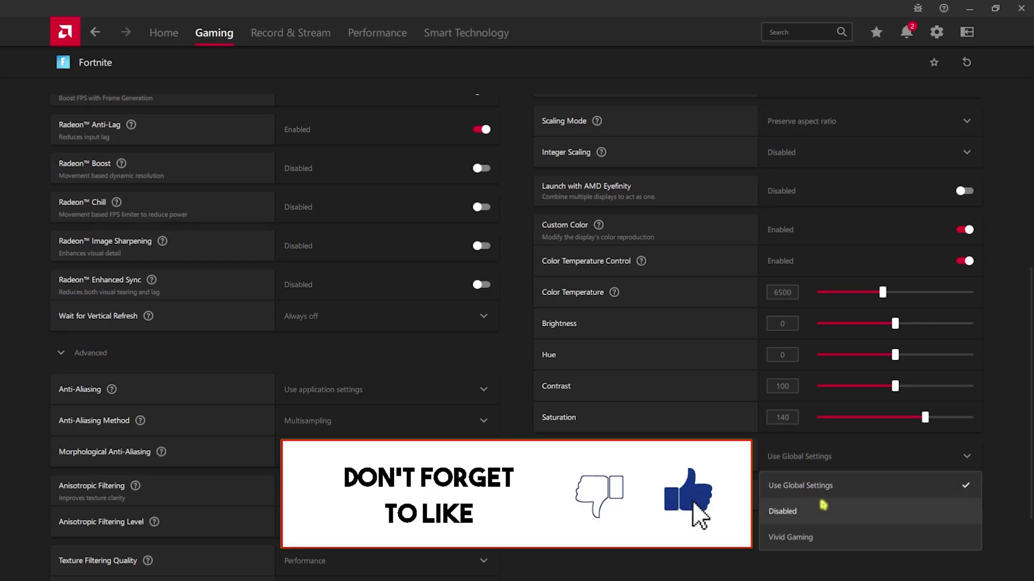
pyautogui.click(822, 486)
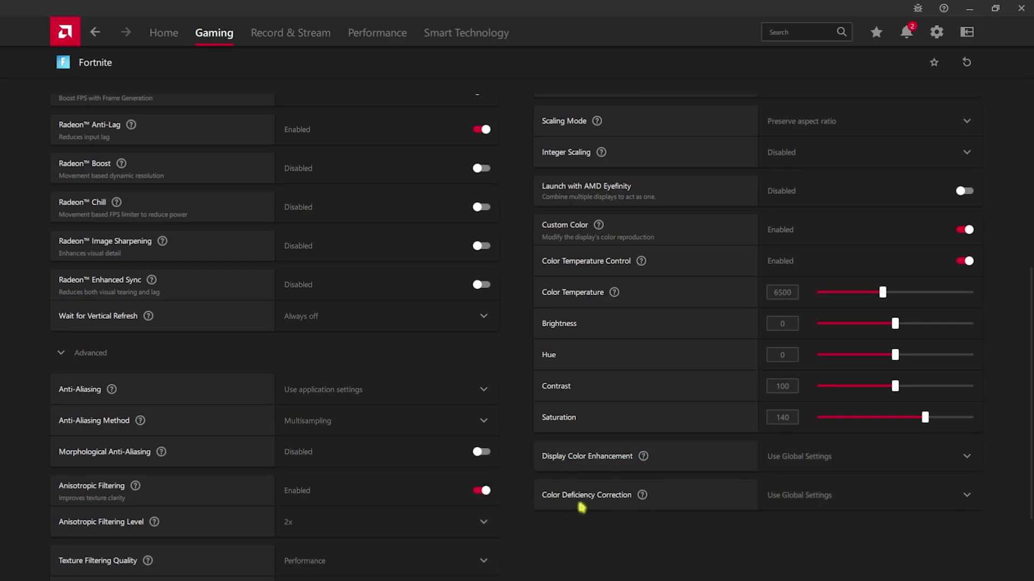
pyautogui.click(808, 497)
pyautogui.click(861, 547)
pyautogui.scroll(-1, 633, 464)
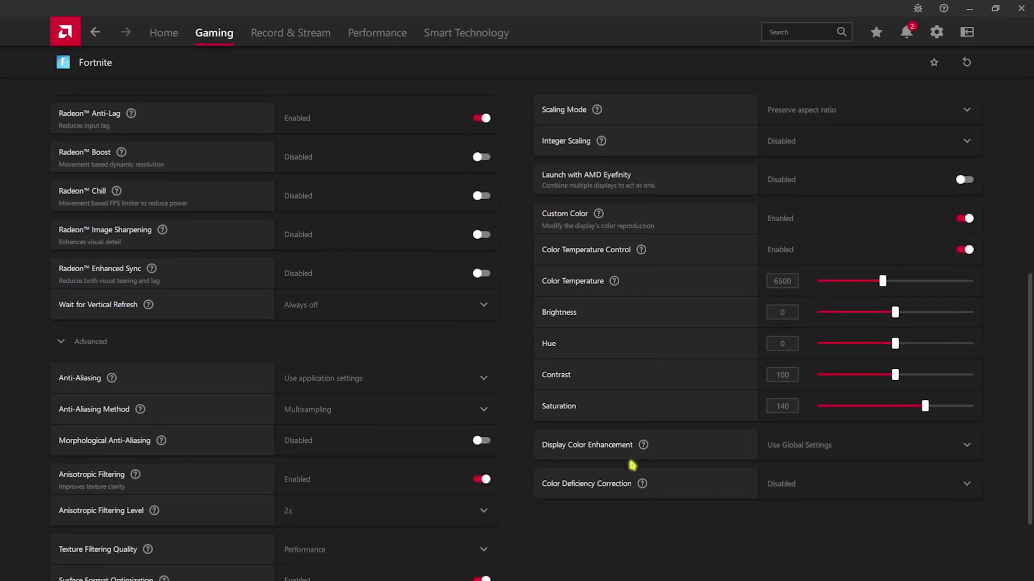
pyautogui.scroll(6, 632, 465)
# Review Record & Stream settings: 30 Mb/s video, 192 kb/s audio recording, and 720p live streaming
pyautogui.click(296, 35)
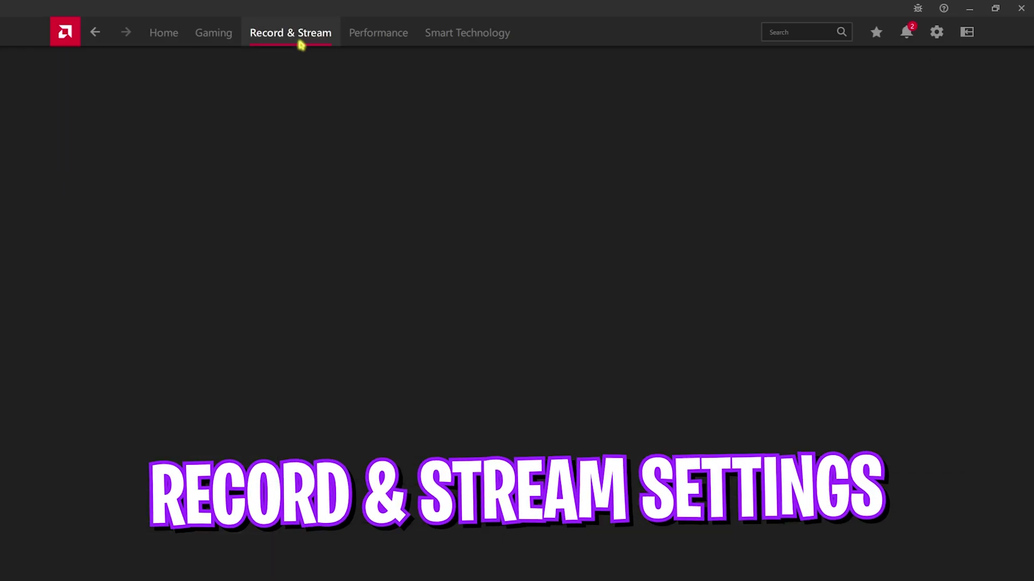
pyautogui.click(316, 69)
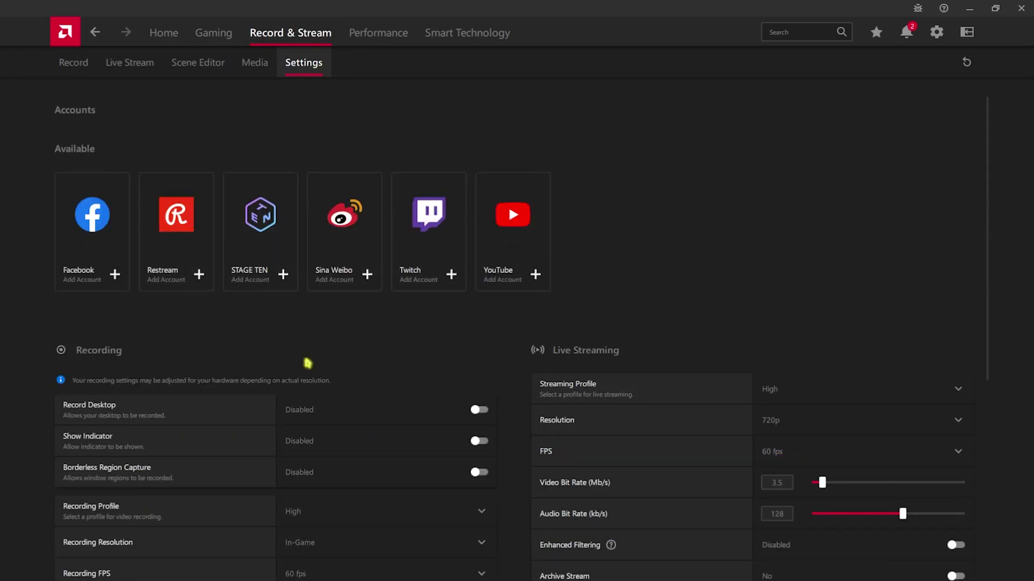
pyautogui.scroll(-5, 323, 323)
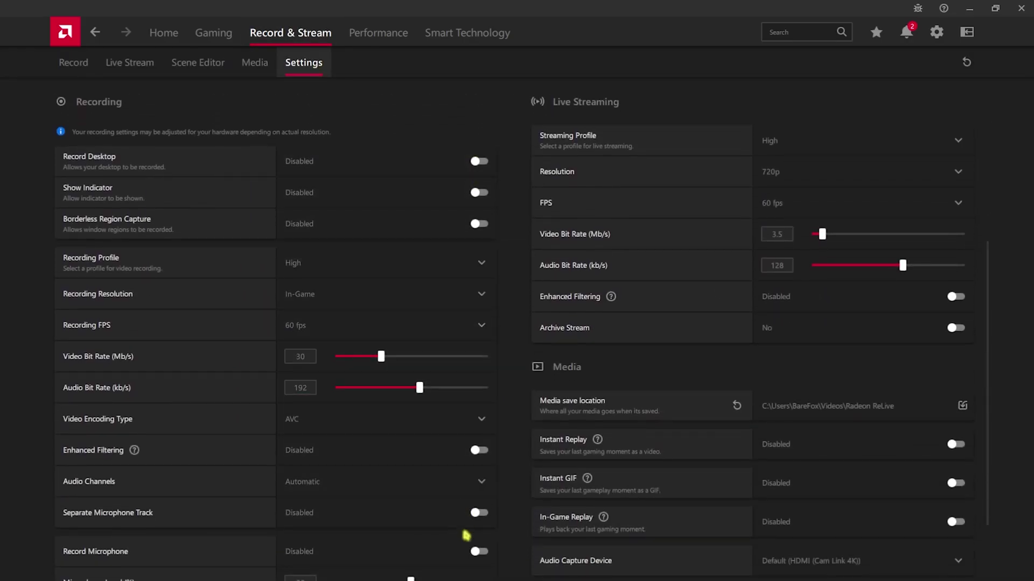
pyautogui.scroll(-2, 676, 453)
pyautogui.scroll(6, 285, 334)
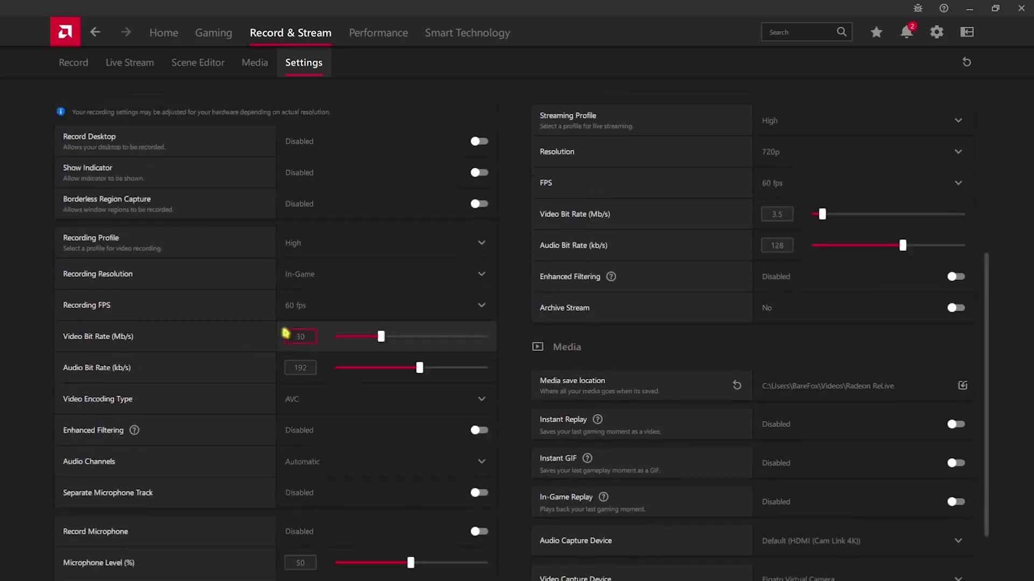
pyautogui.scroll(-3, 285, 334)
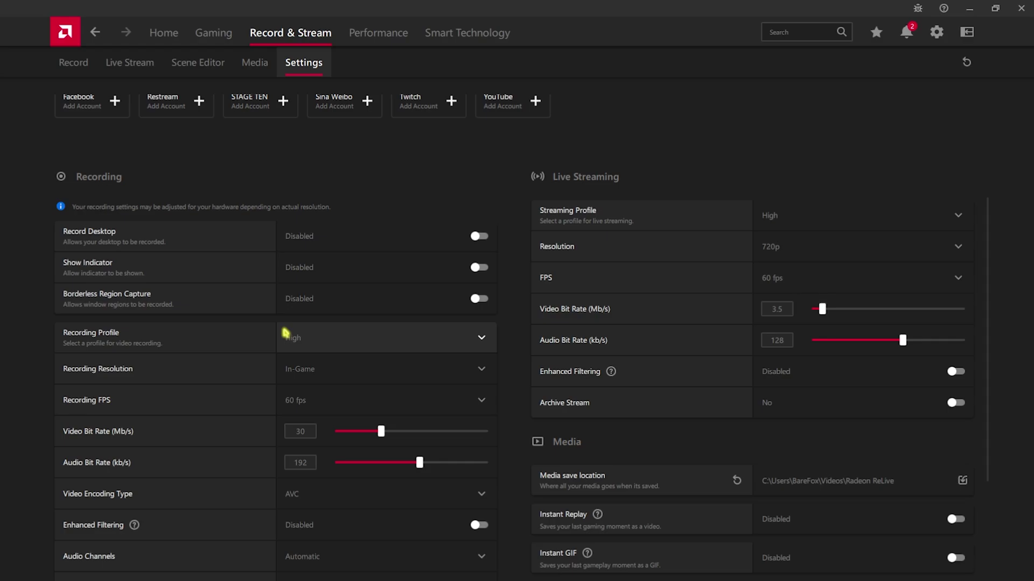
pyautogui.scroll(-3, 285, 334)
pyautogui.scroll(6, 285, 334)
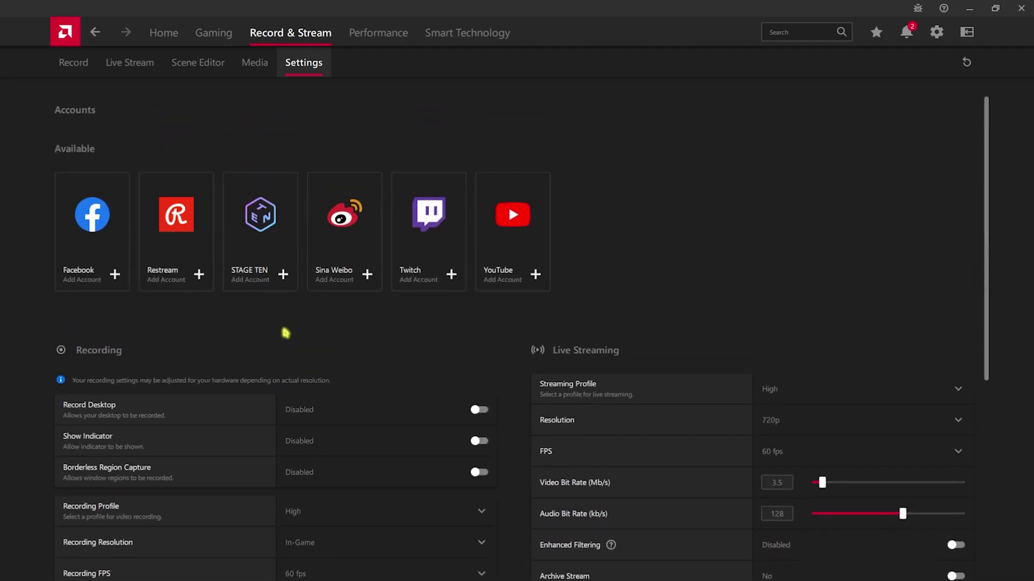
# Review Performance Tuning: System, CPU and GPU tuning on Default, SmartAccess Memory enabled
pyautogui.click(371, 35)
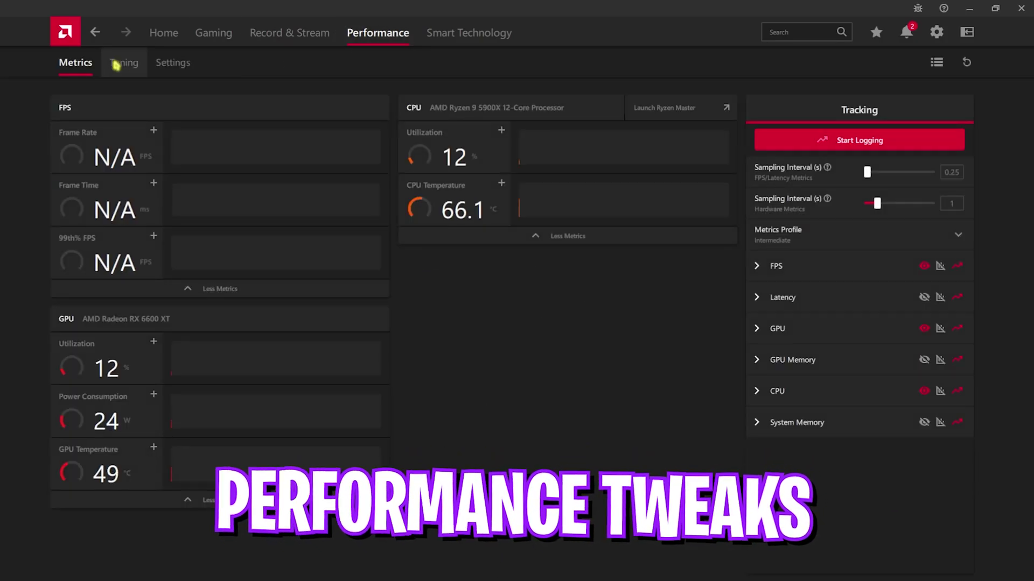
pyautogui.click(115, 64)
pyautogui.scroll(-2, 248, 347)
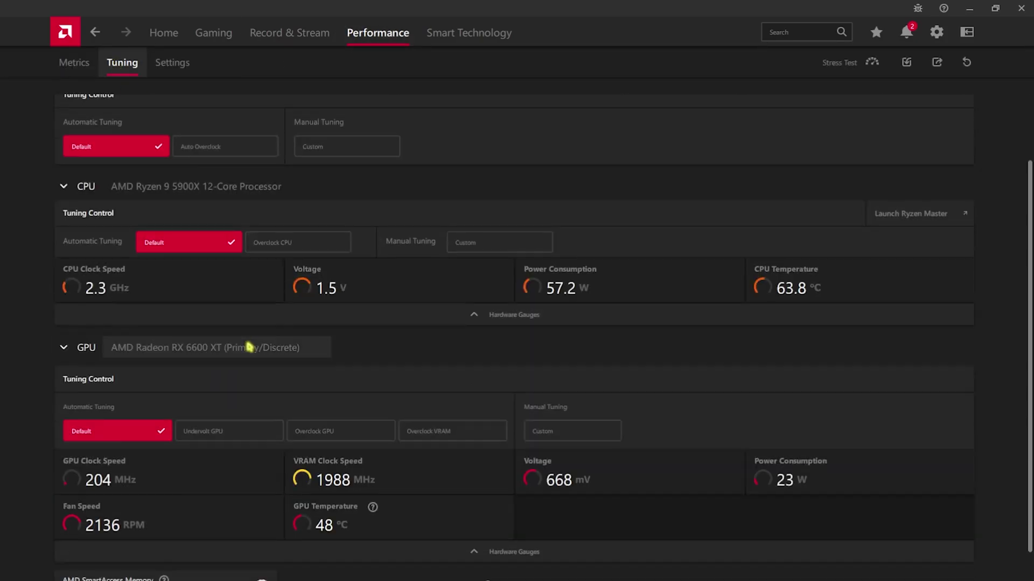
pyautogui.scroll(-1, 249, 347)
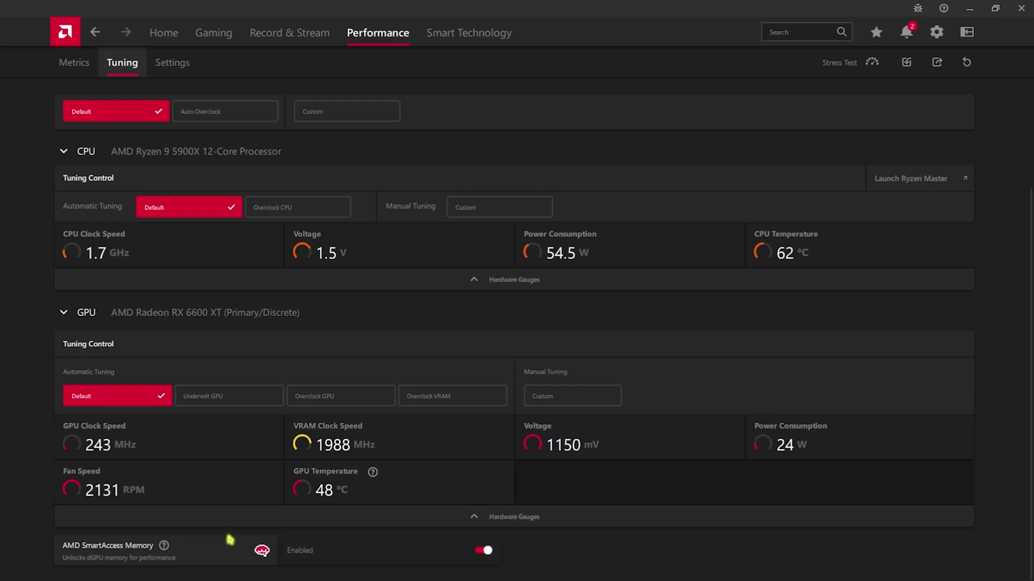
pyautogui.scroll(3, 259, 414)
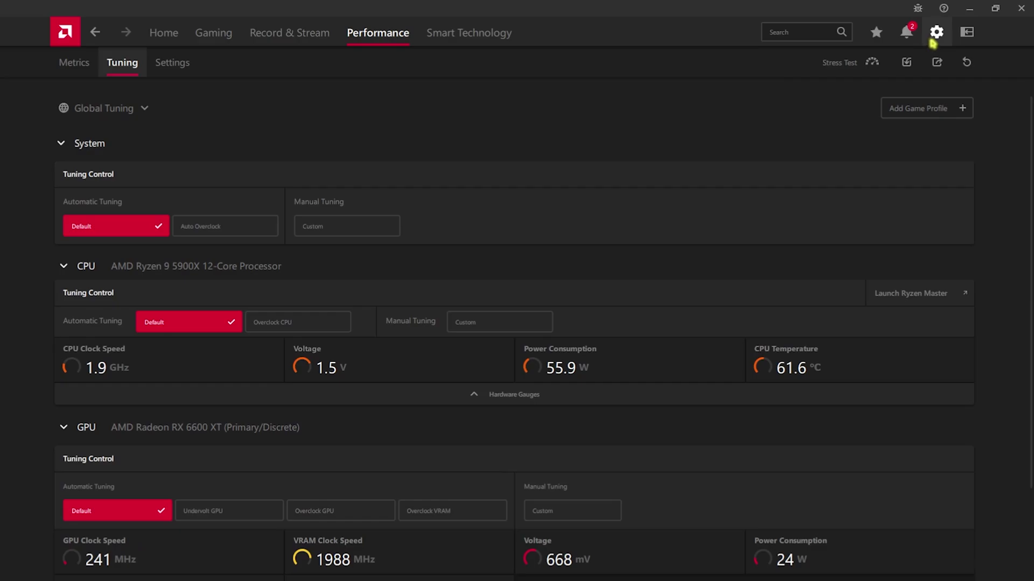
# Go through Adrenalin's System and Audio & Video settings to the Display tab showing FreeSync Premium and 10 bpc
pyautogui.click(936, 35)
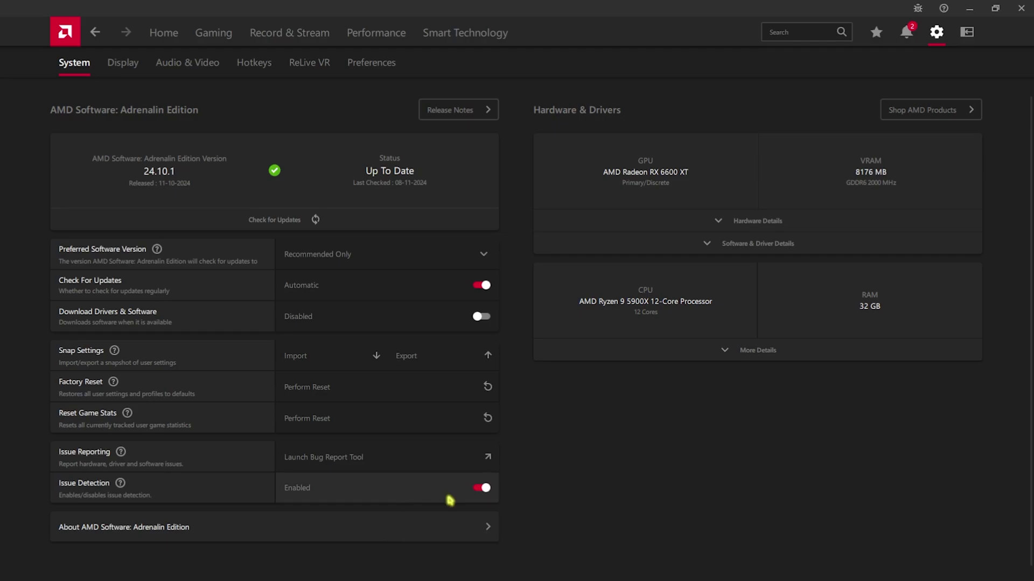
pyautogui.click(190, 68)
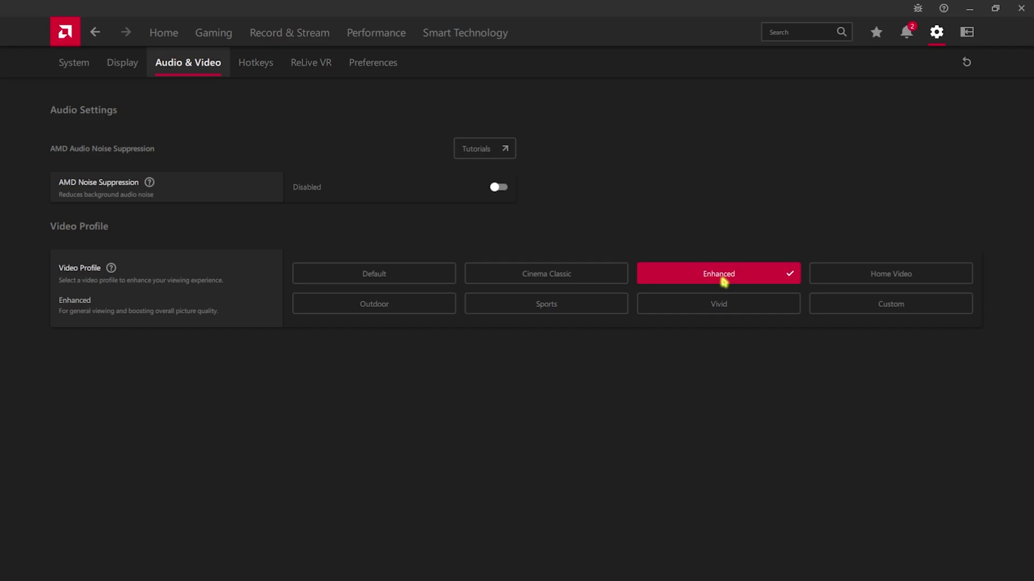
pyautogui.click(113, 64)
pyautogui.scroll(-1, 167, 302)
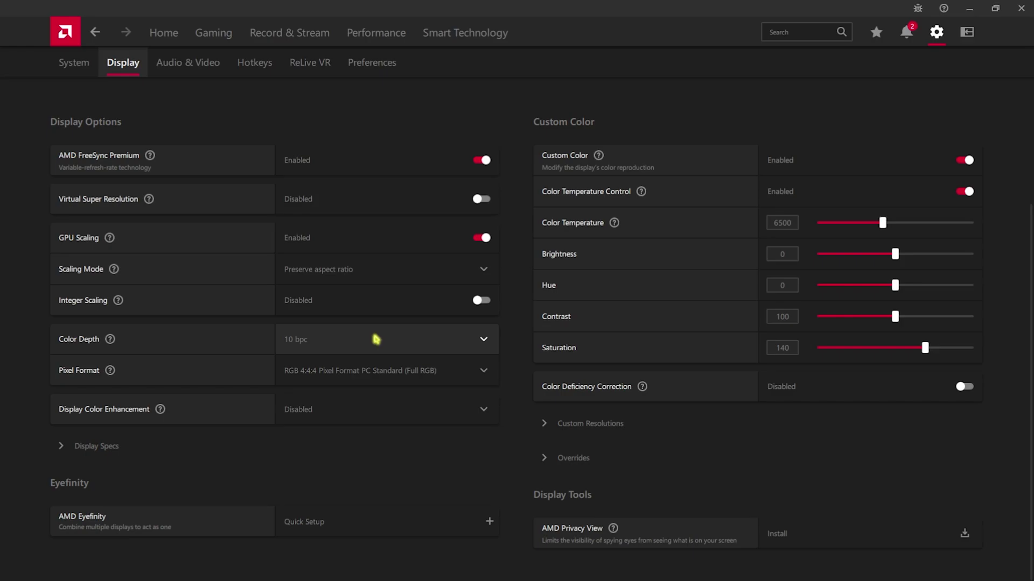
# Keep Pixel Format on RGB 4:4:4 PC Standard (Full RGB), then browse the Hotkeys and Preferences settings
pyautogui.click(350, 372)
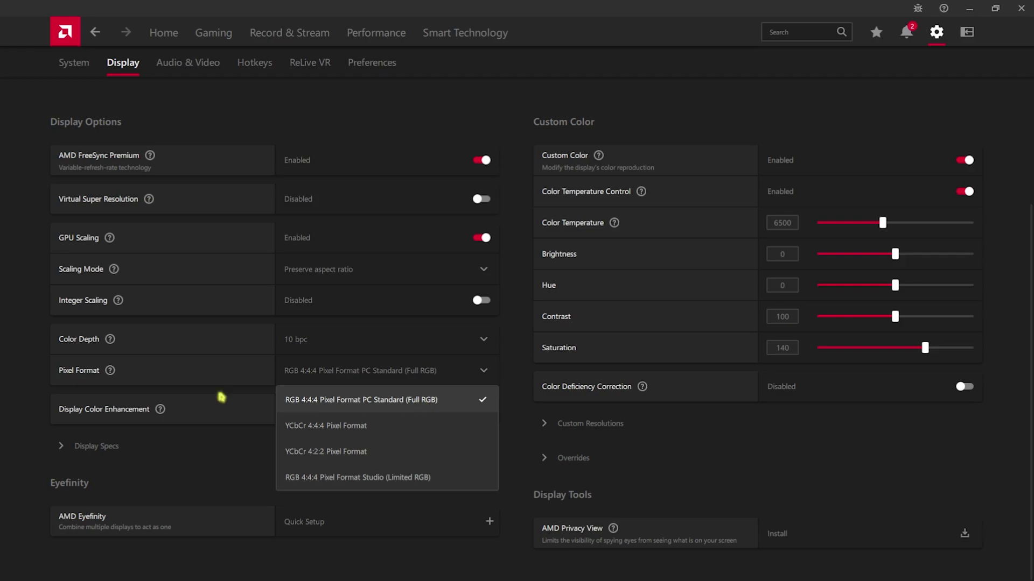
pyautogui.scroll(3, 221, 397)
pyautogui.click(240, 63)
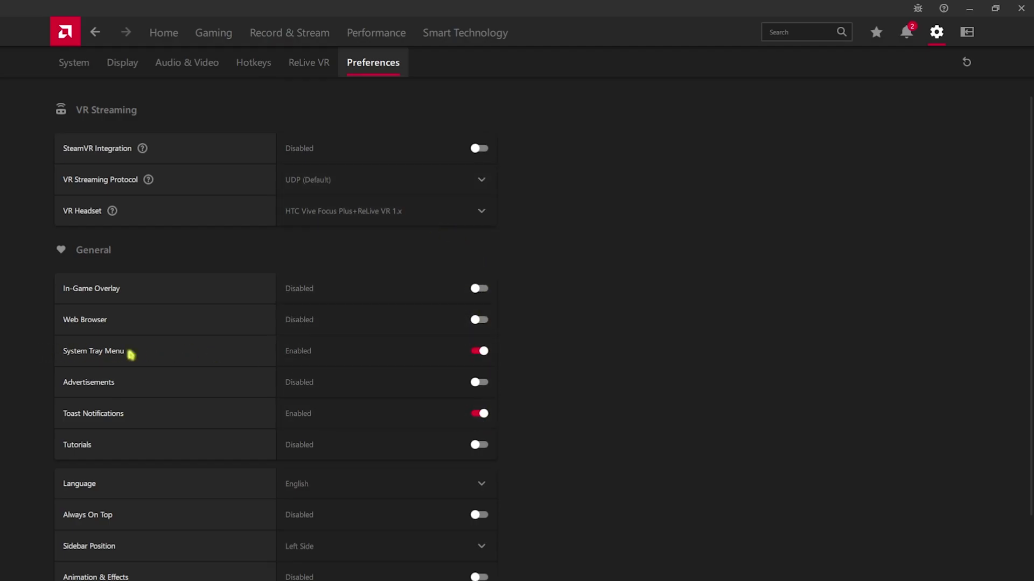
pyautogui.scroll(-3, 101, 409)
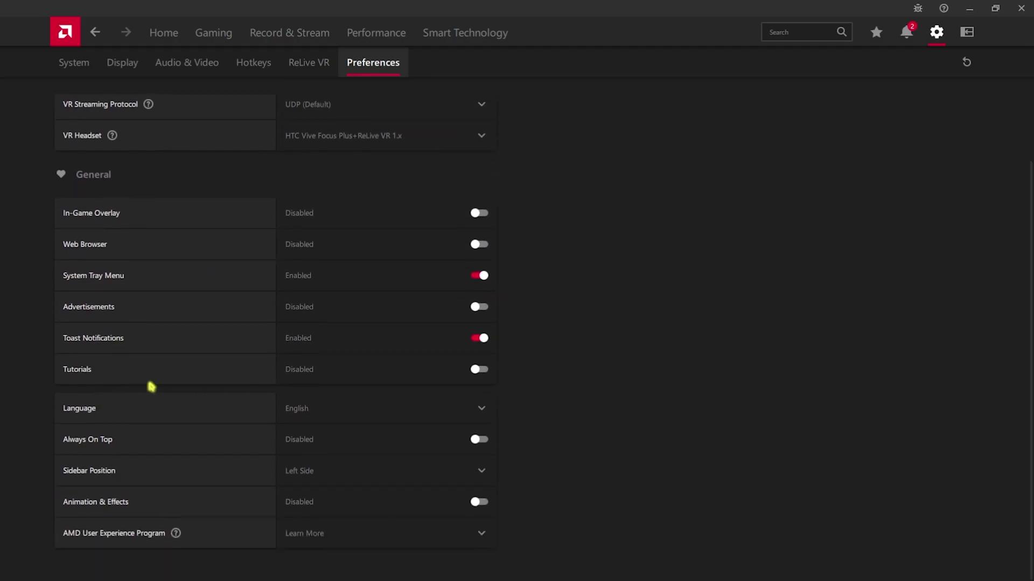
pyautogui.scroll(3, 677, 212)
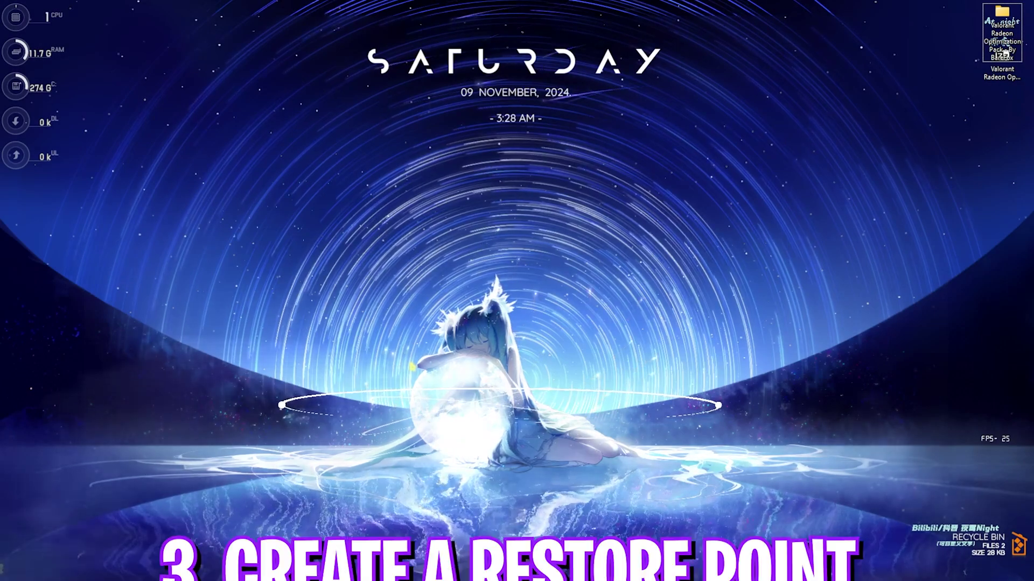
# Create a restore point named 'Fortni' for Local Disk (C:), then close System Properties
pyautogui.press('super')
pyautogui.write('create a restore point')
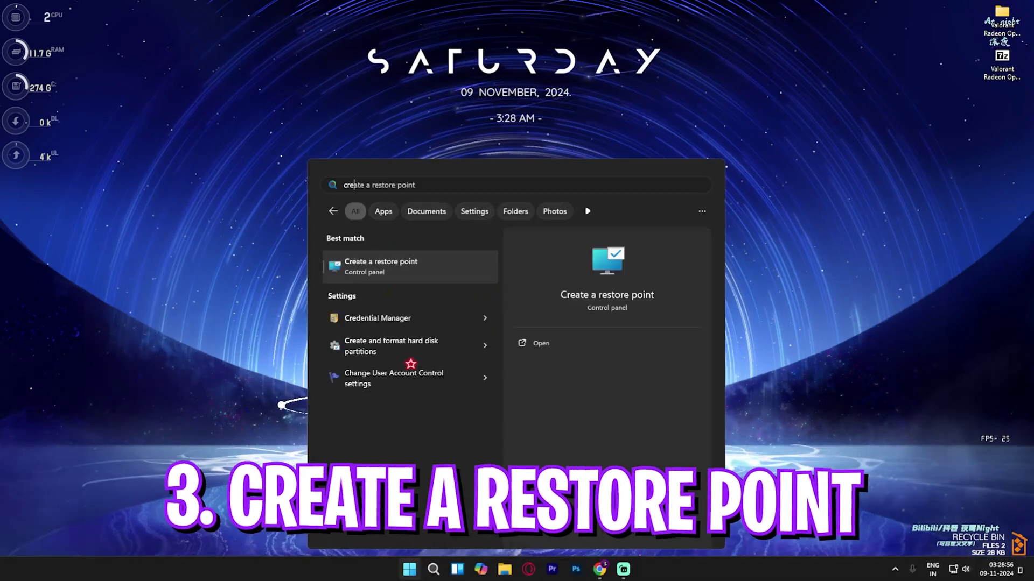
pyautogui.press('Return')
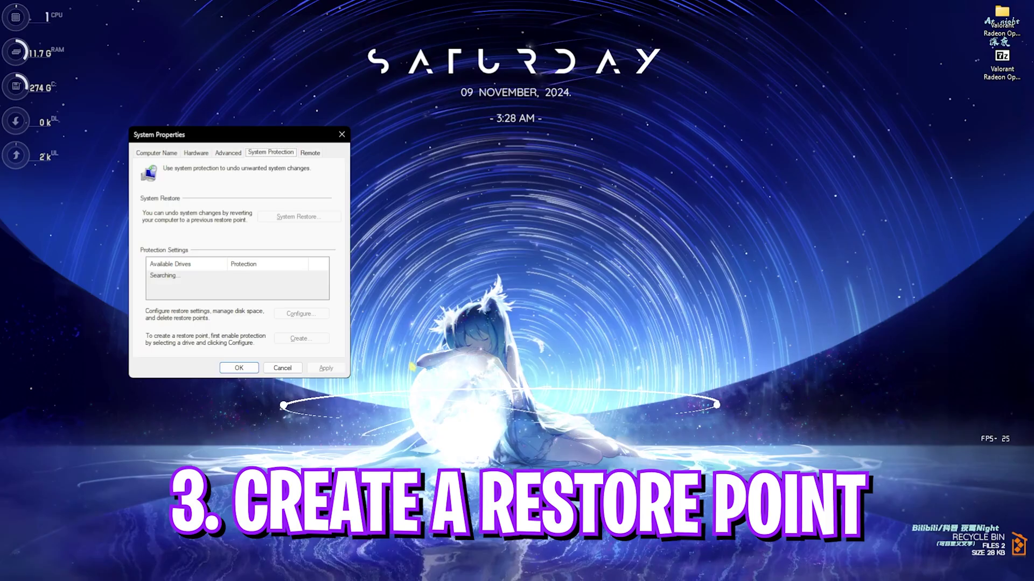
pyautogui.click(209, 295)
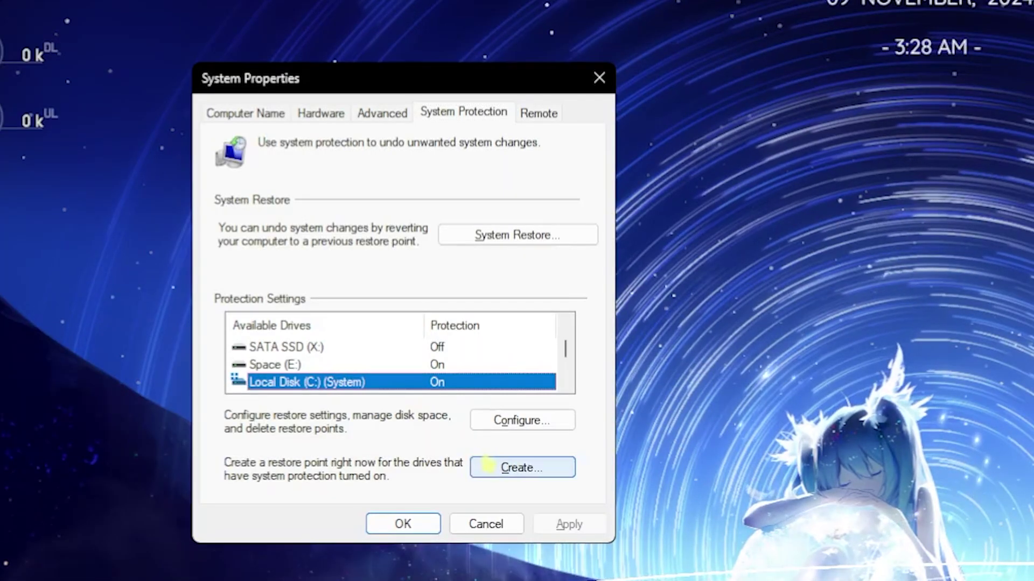
pyautogui.click(487, 464)
pyautogui.write('Fortni')
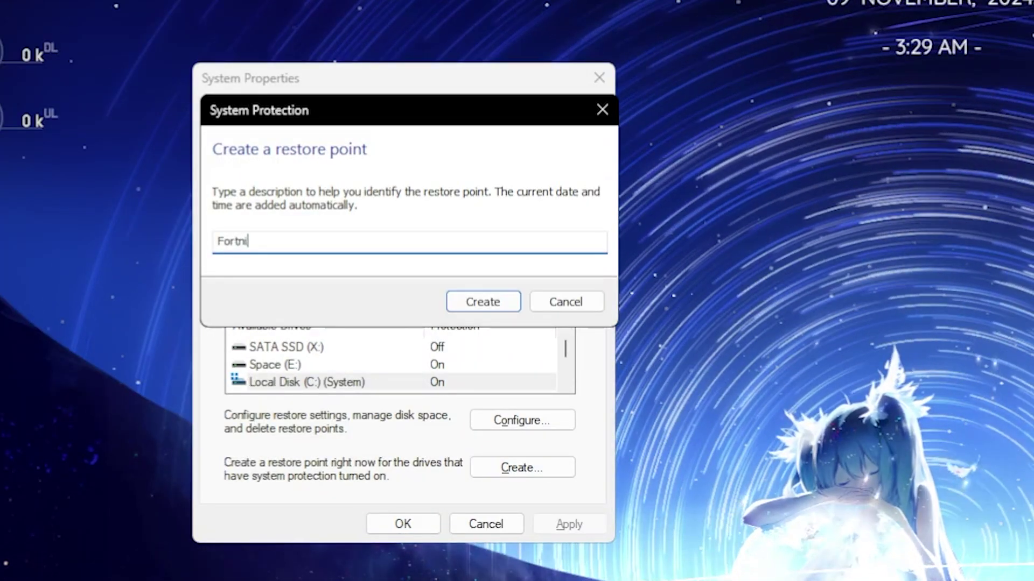
pyautogui.press('Return')
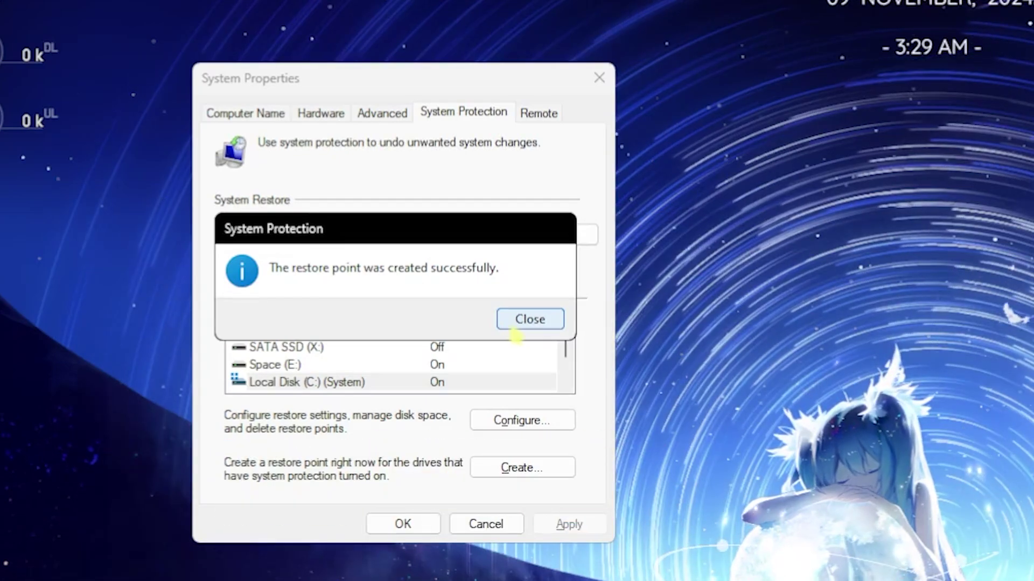
pyautogui.click(525, 323)
pyautogui.click(599, 78)
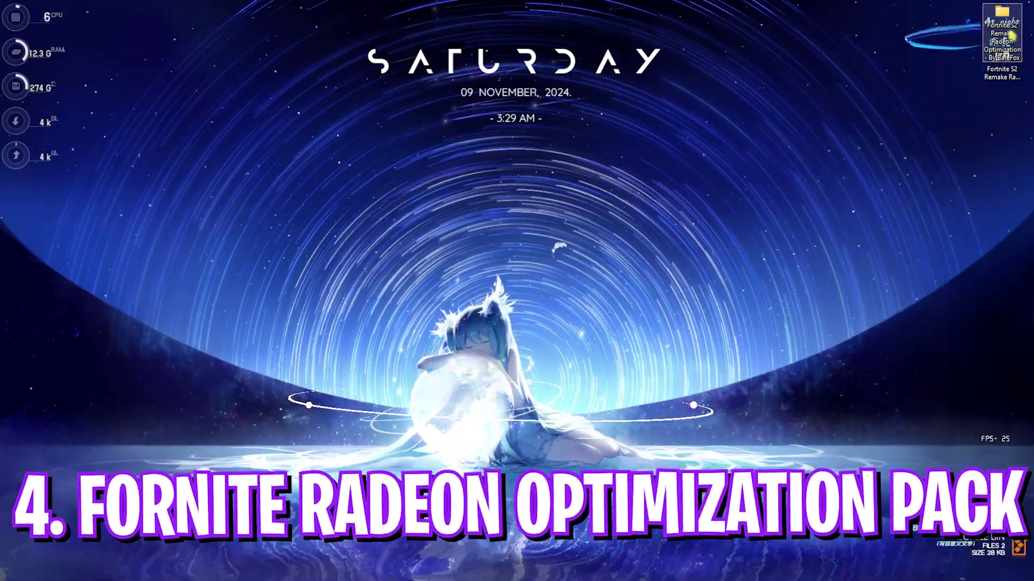
# Open the Fortnite optimization pack maximized and go into the 1 - AMD GPU Optimization folder
pyautogui.doubleClick(1011, 35)
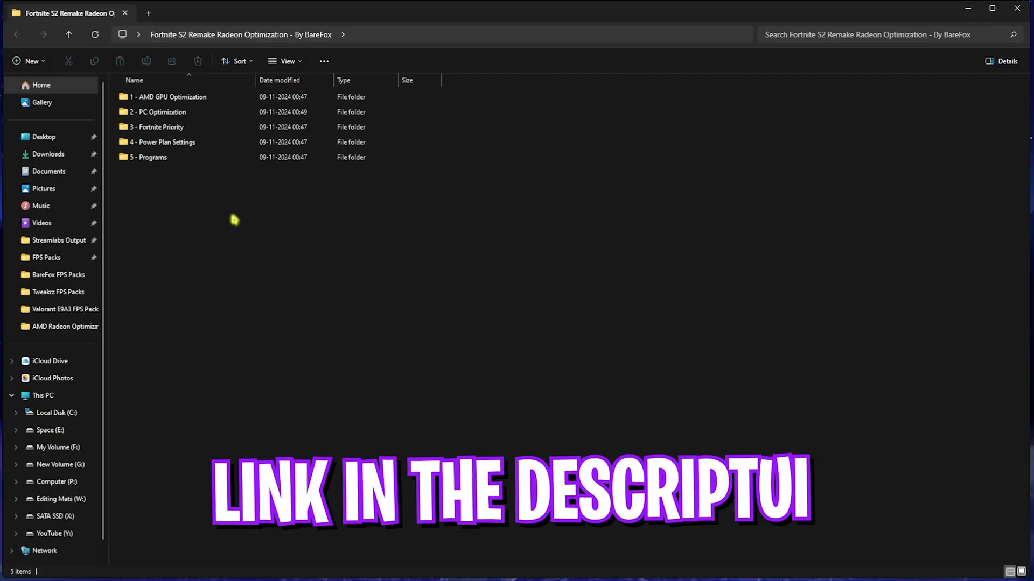
pyautogui.click(992, 8)
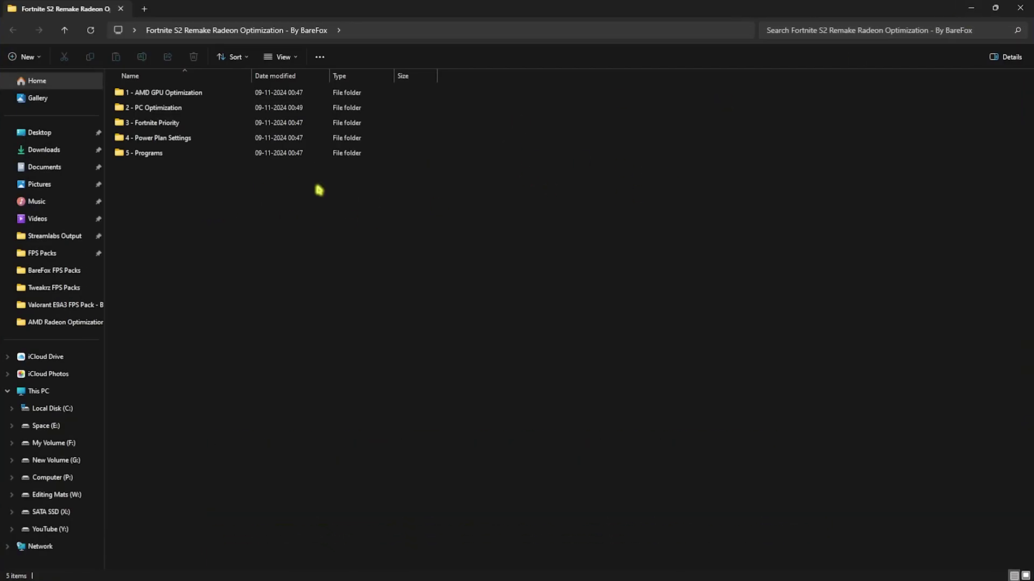
pyautogui.moveTo(195, 203); pyautogui.dragTo(166, 207)
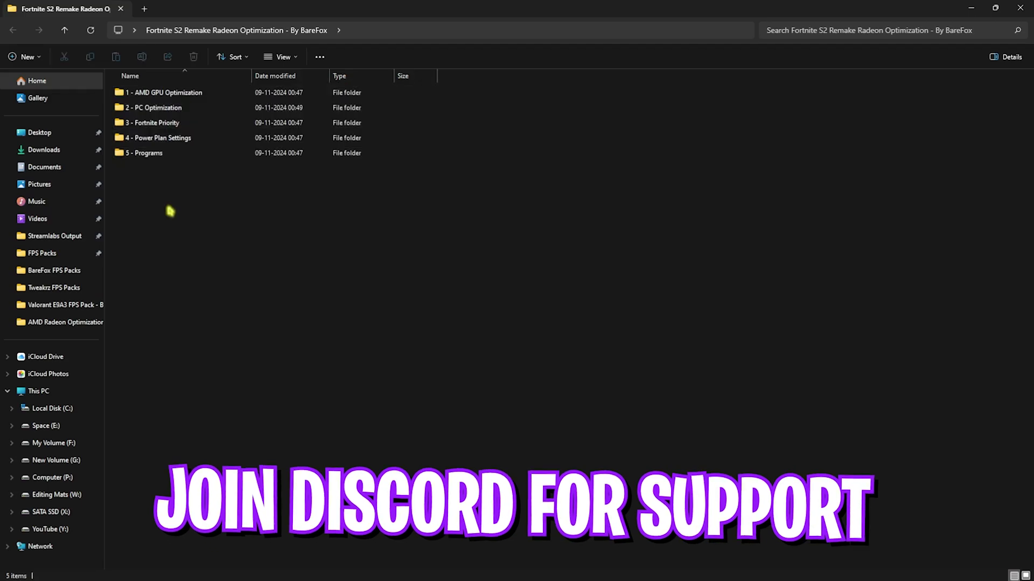
pyautogui.doubleClick(161, 95)
pyautogui.moveTo(220, 190); pyautogui.dragTo(180, 90)
pyautogui.click(200, 215)
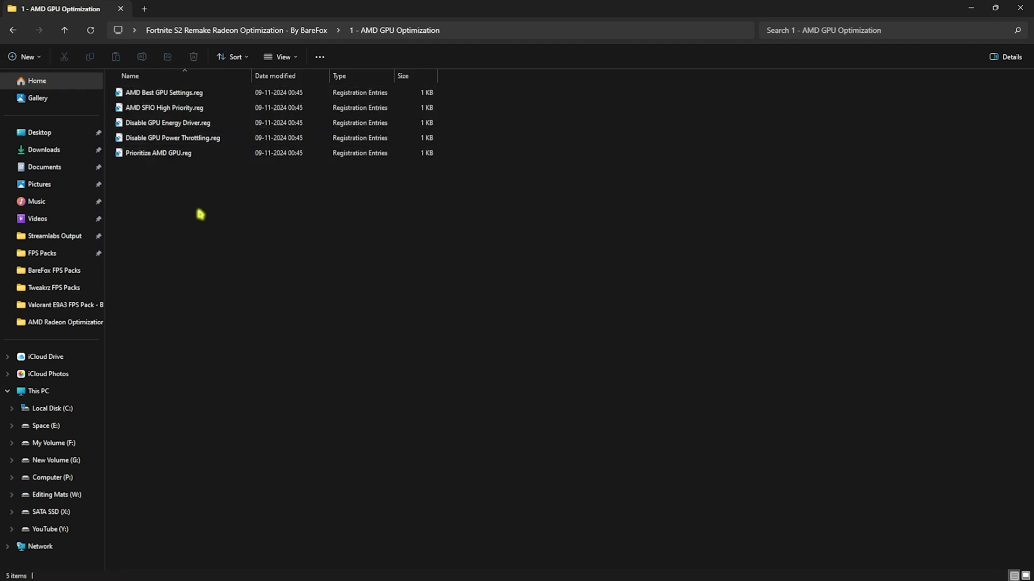
# Merge AMD Best GPU Settings.reg into the registry, accepting the prompts and success message
pyautogui.click(137, 96)
pyautogui.doubleClick(166, 96)
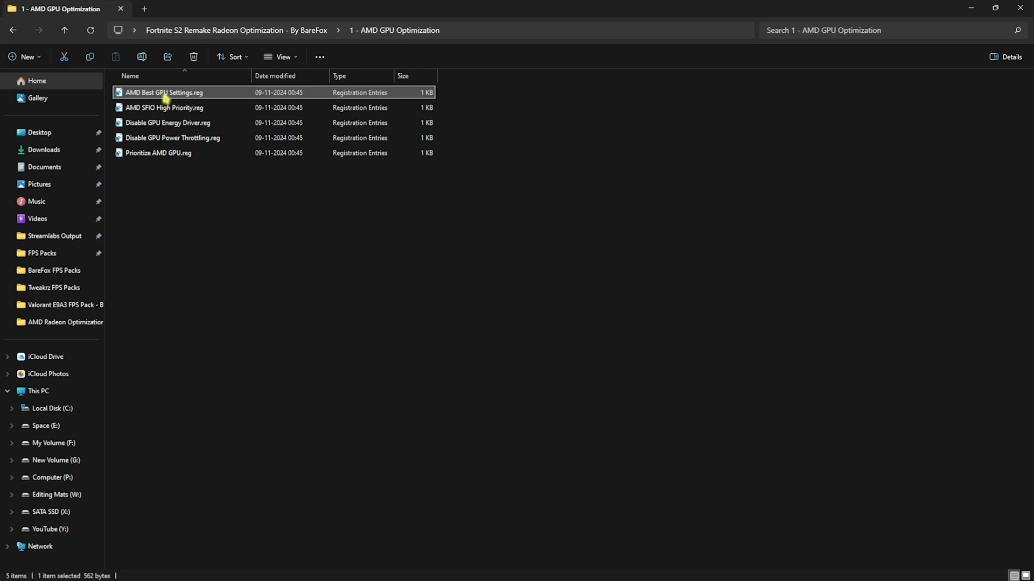
pyautogui.click(470, 401)
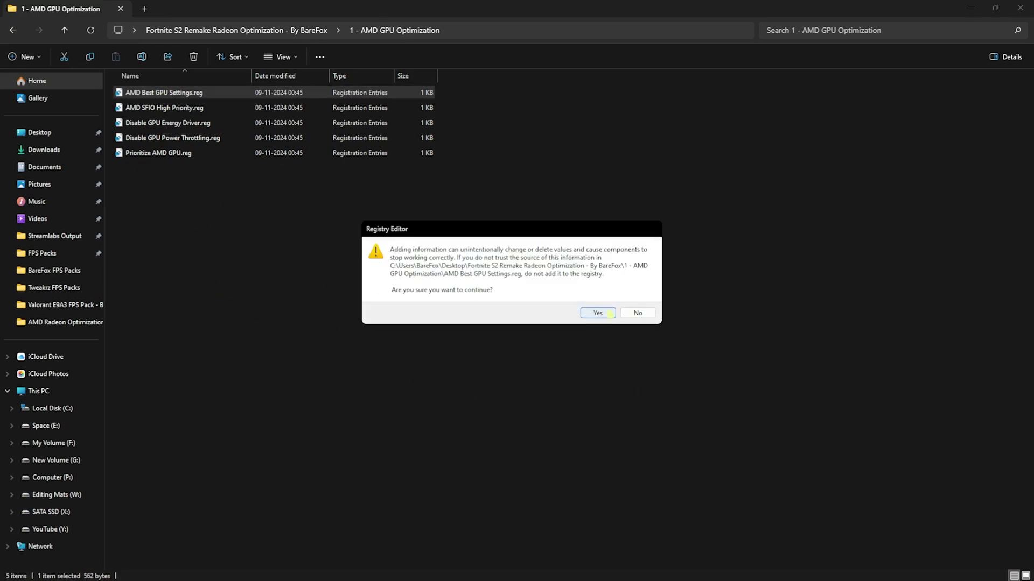
pyautogui.click(598, 312)
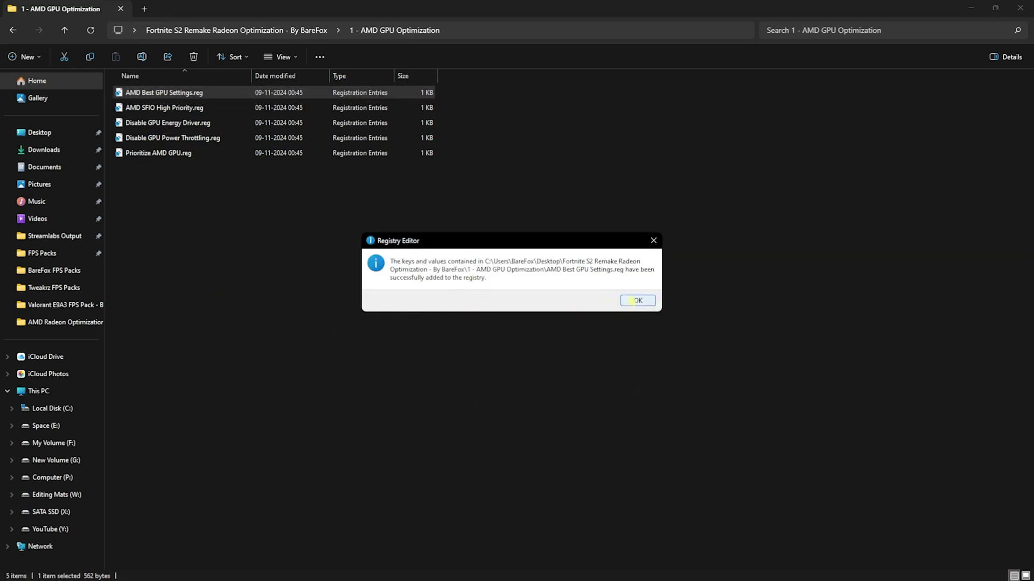
pyautogui.click(634, 301)
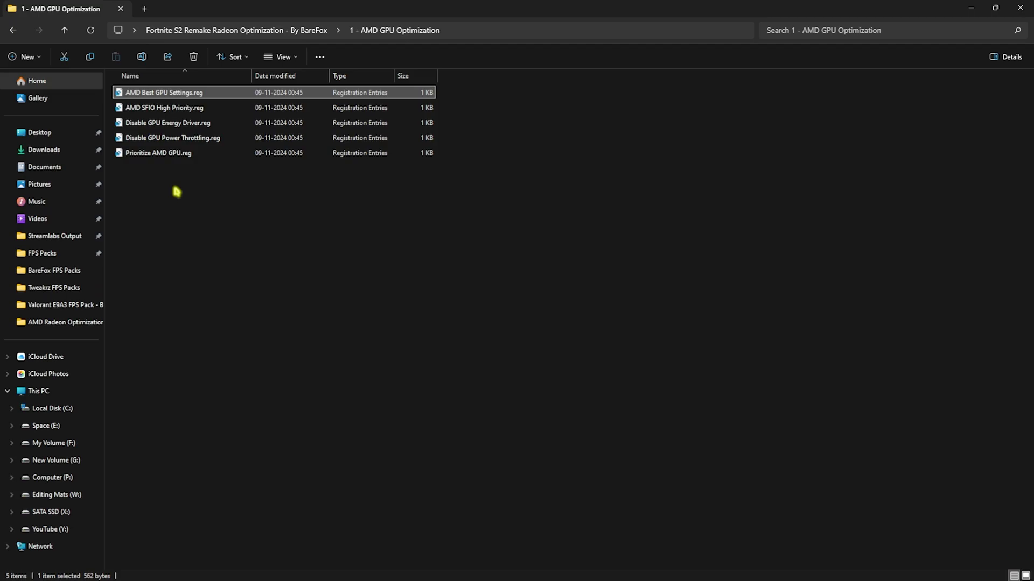
# Open the 2 - PC Optimization folder and view BCD Tweaks.cmd in Notepad
pyautogui.hotkey('alt', 'Up')
pyautogui.doubleClick(142, 106)
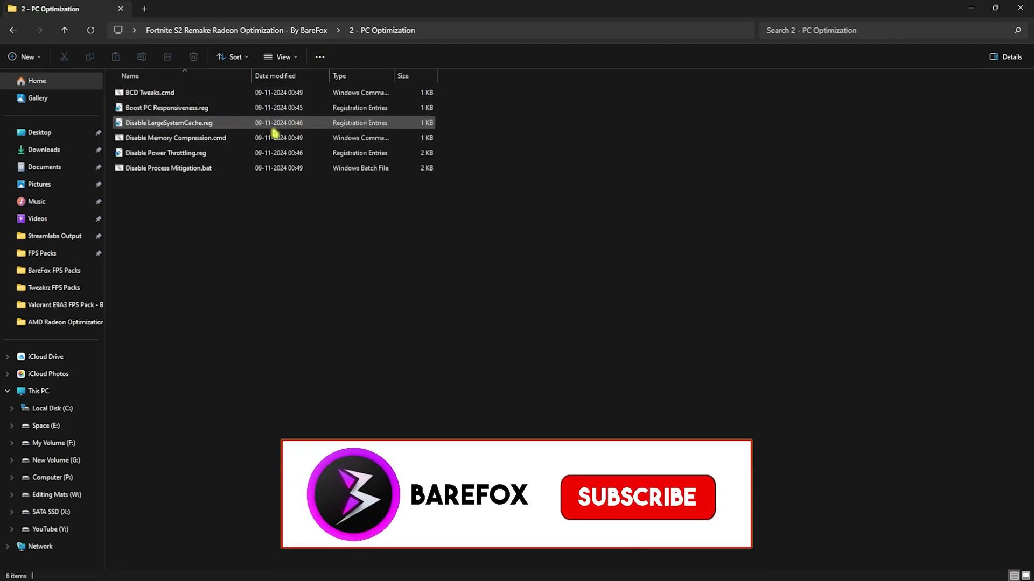
pyautogui.moveTo(237, 219); pyautogui.dragTo(173, 95)
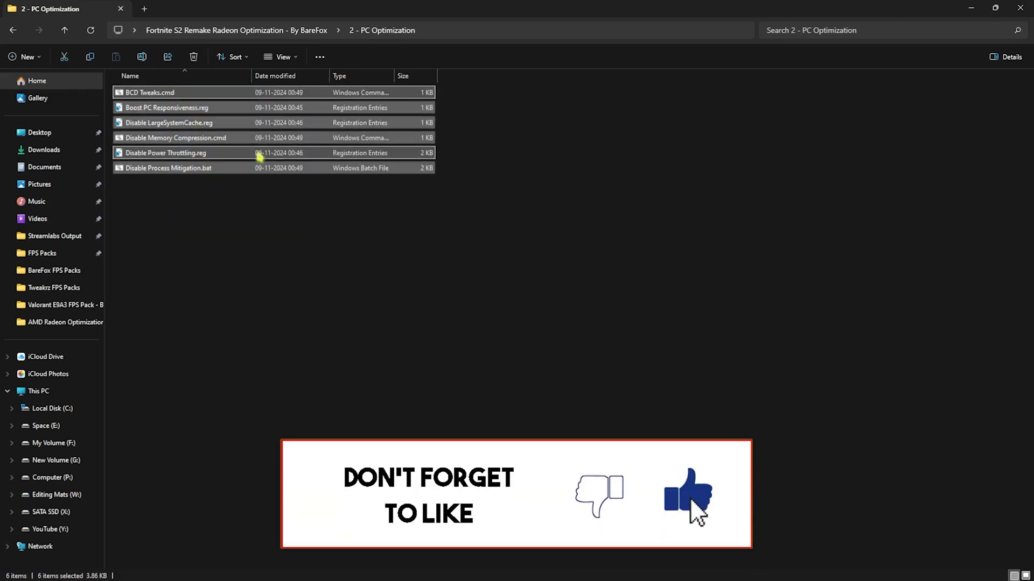
pyautogui.click(230, 235)
pyautogui.click(171, 92)
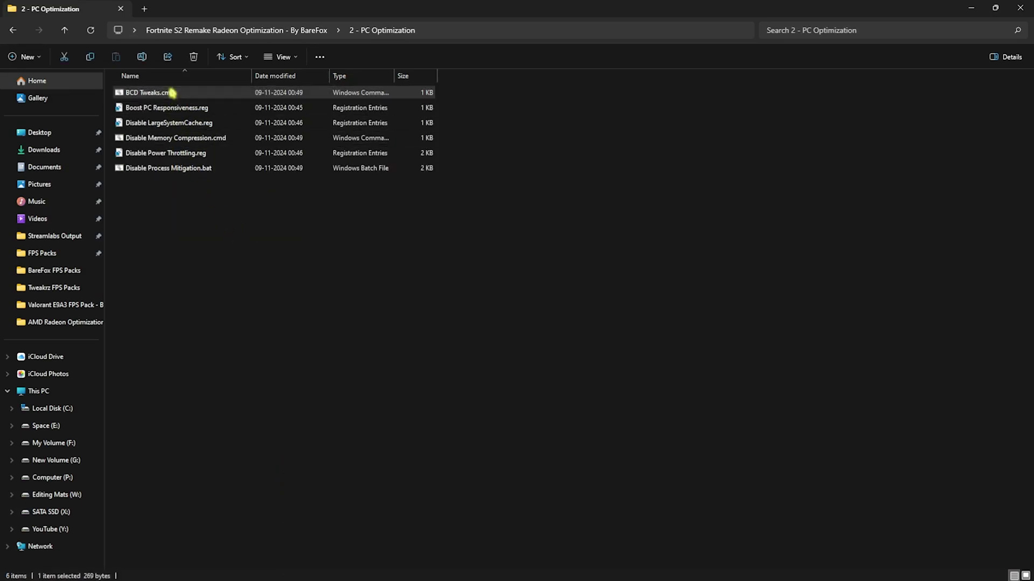
pyautogui.rightClick(171, 93)
pyautogui.click(229, 256)
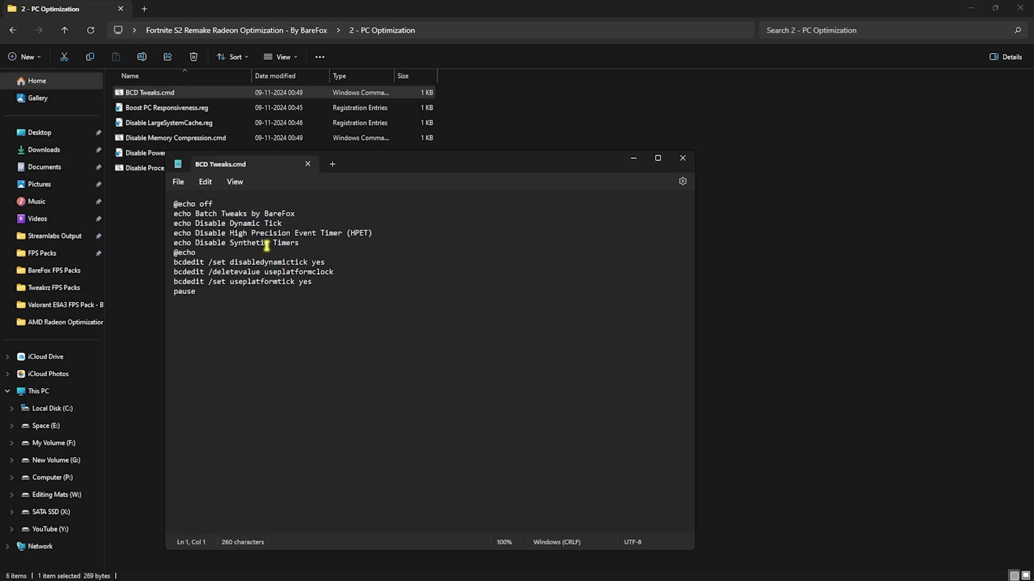
pyautogui.click(682, 158)
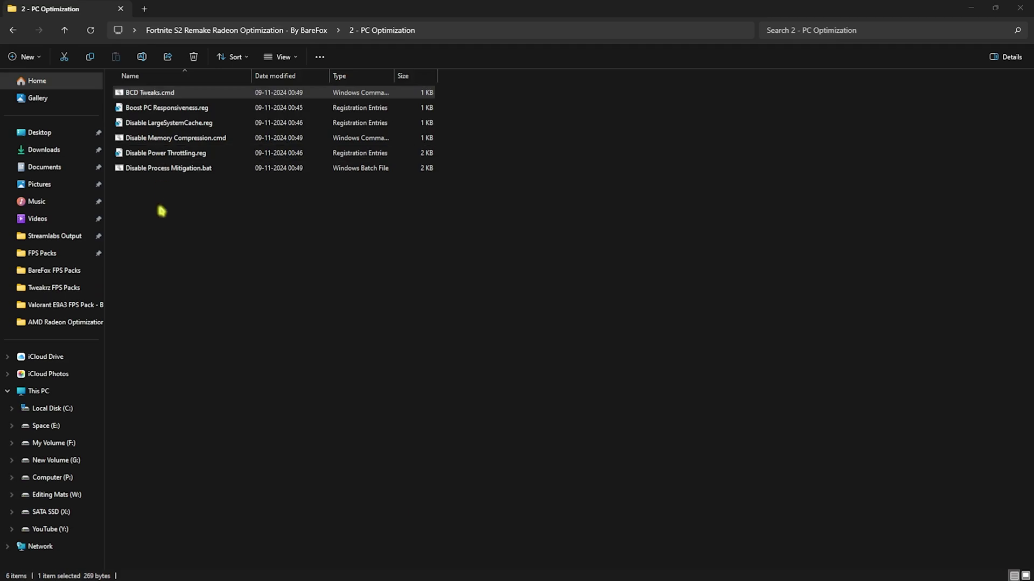
# View Boost PC Responsiveness.reg as text, close Notepad, and return to the pack's main folder
pyautogui.click(172, 110)
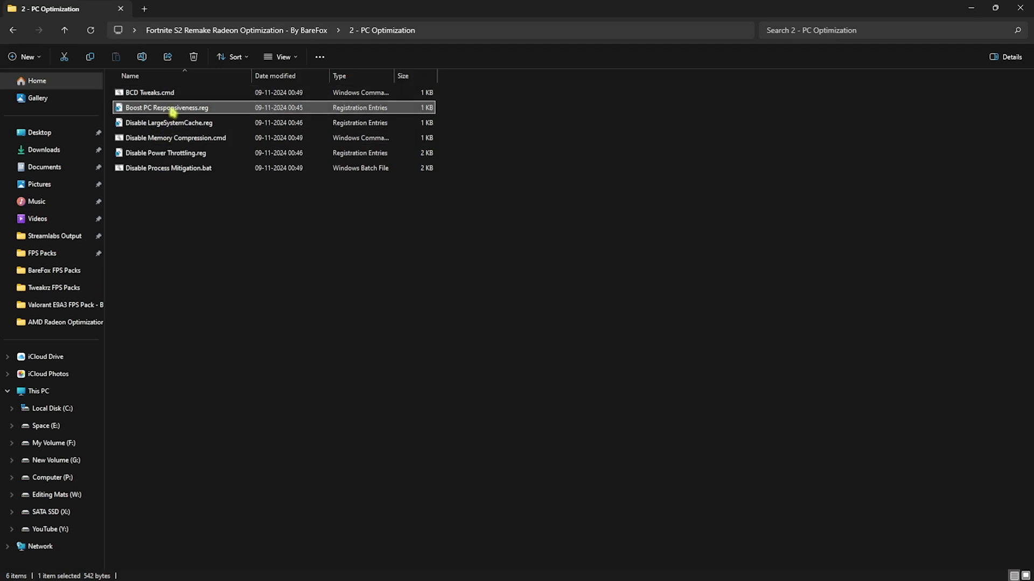
pyautogui.rightClick(172, 111)
pyautogui.click(201, 288)
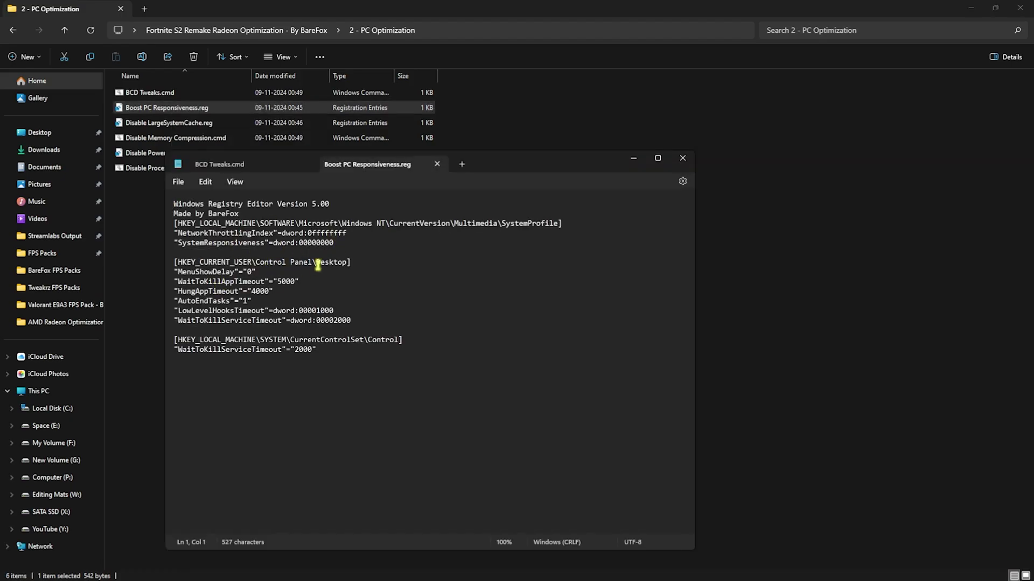
pyautogui.click(308, 165)
pyautogui.click(309, 165)
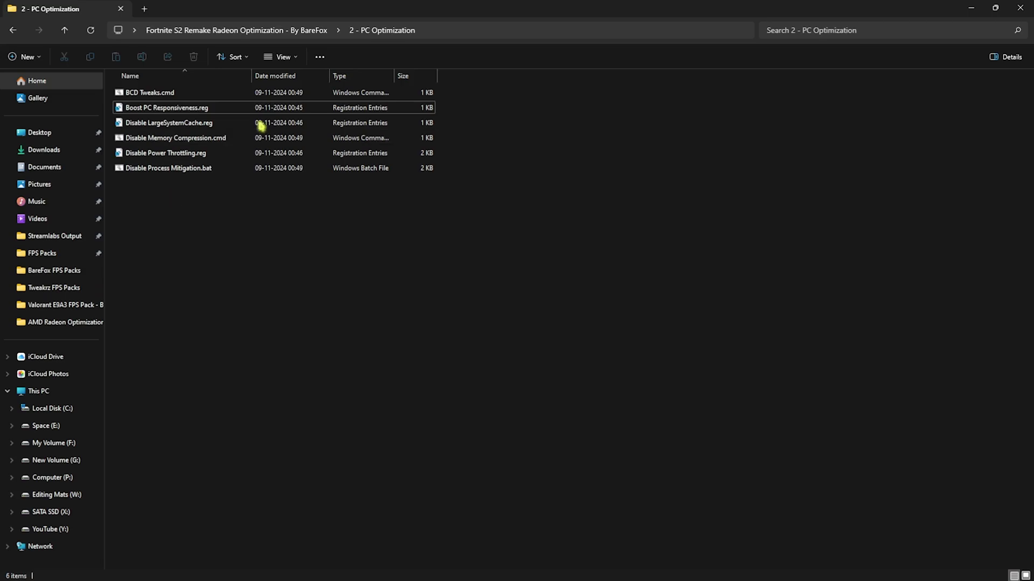
pyautogui.click(302, 30)
pyautogui.doubleClick(179, 124)
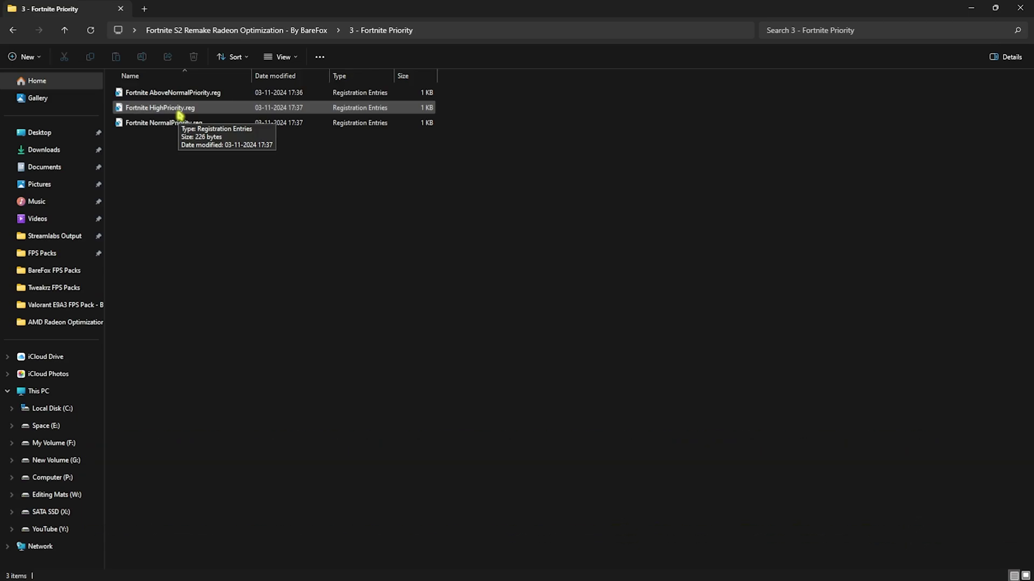
pyautogui.click(172, 127)
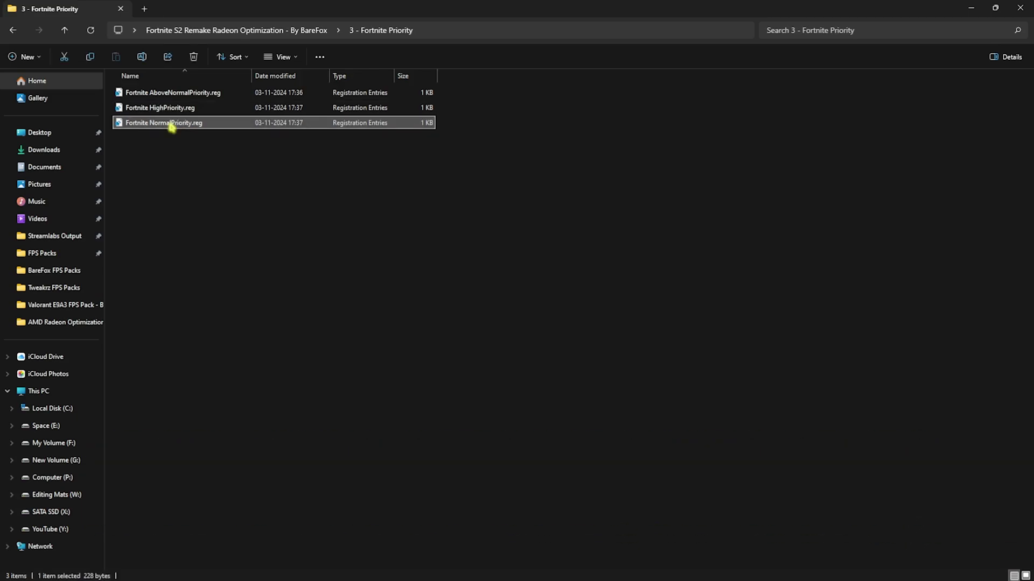
pyautogui.hotkey('alt', 'Up')
pyautogui.doubleClick(161, 138)
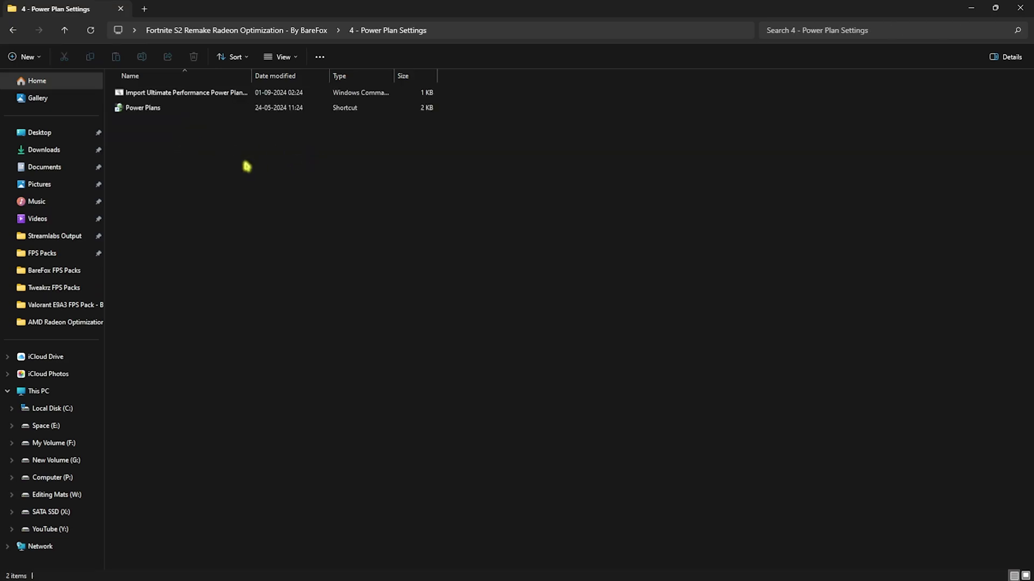
pyautogui.click(215, 95)
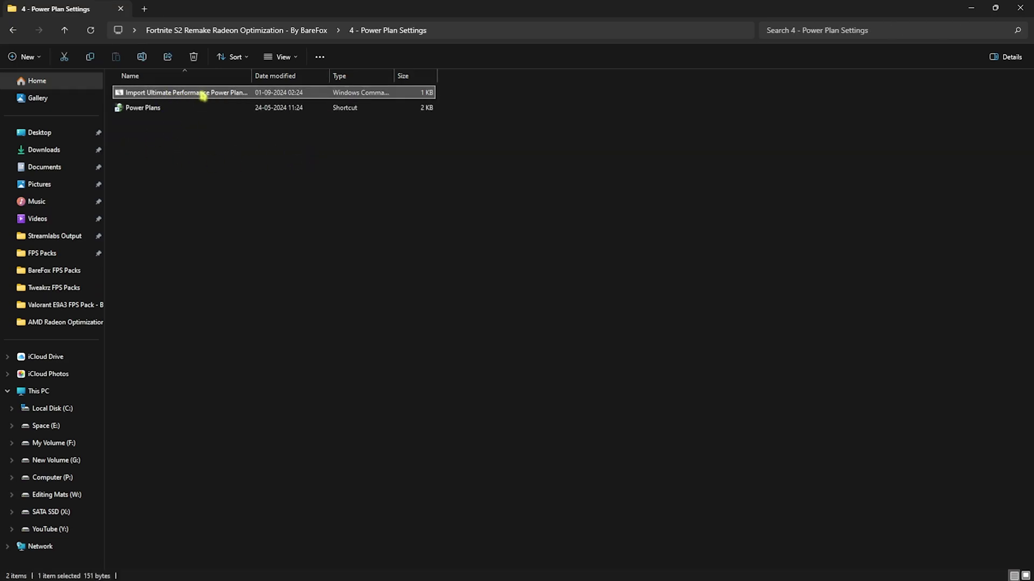
pyautogui.rightClick(203, 94)
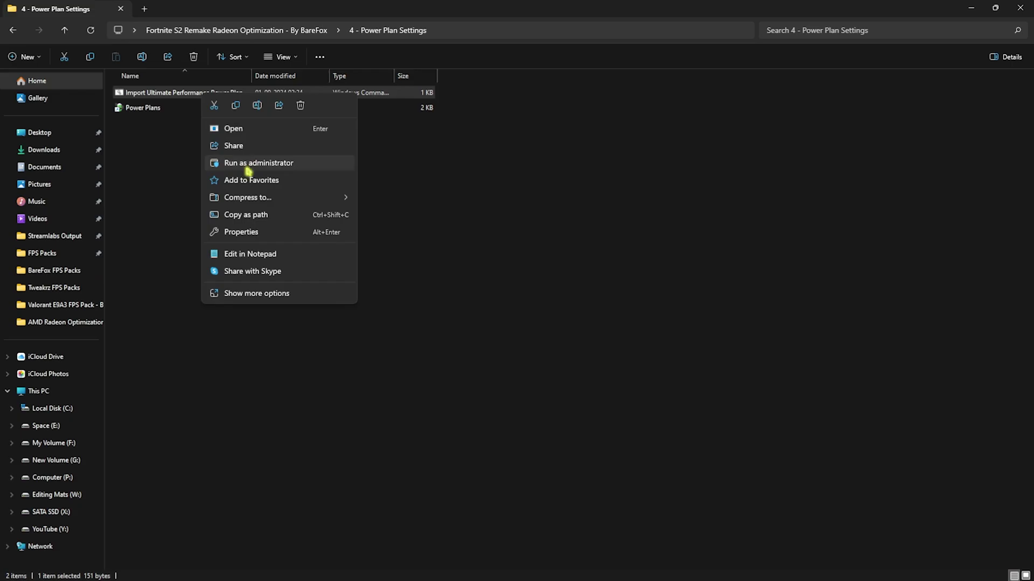
pyautogui.click(192, 169)
pyautogui.doubleClick(150, 112)
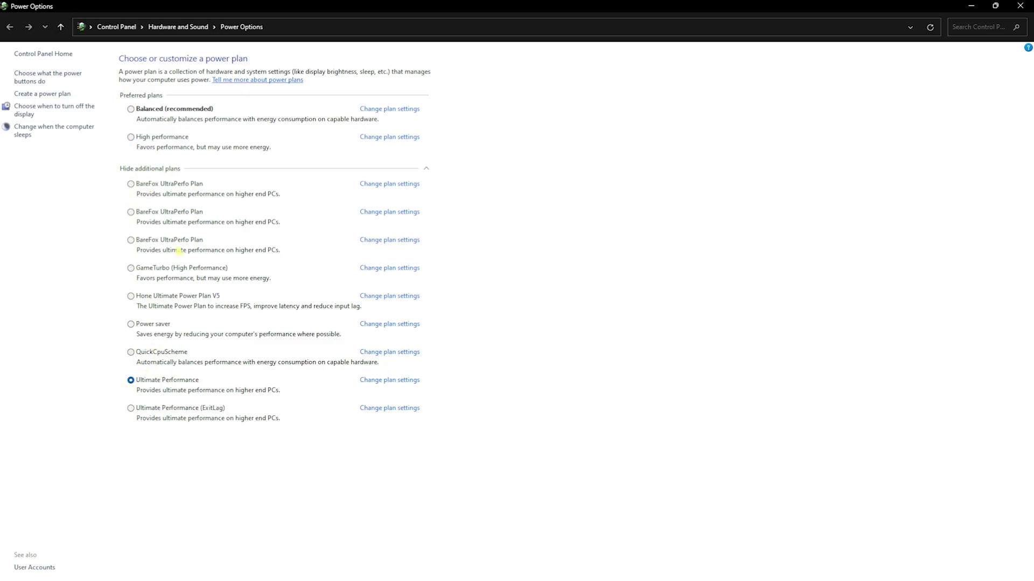
pyautogui.click(1015, 10)
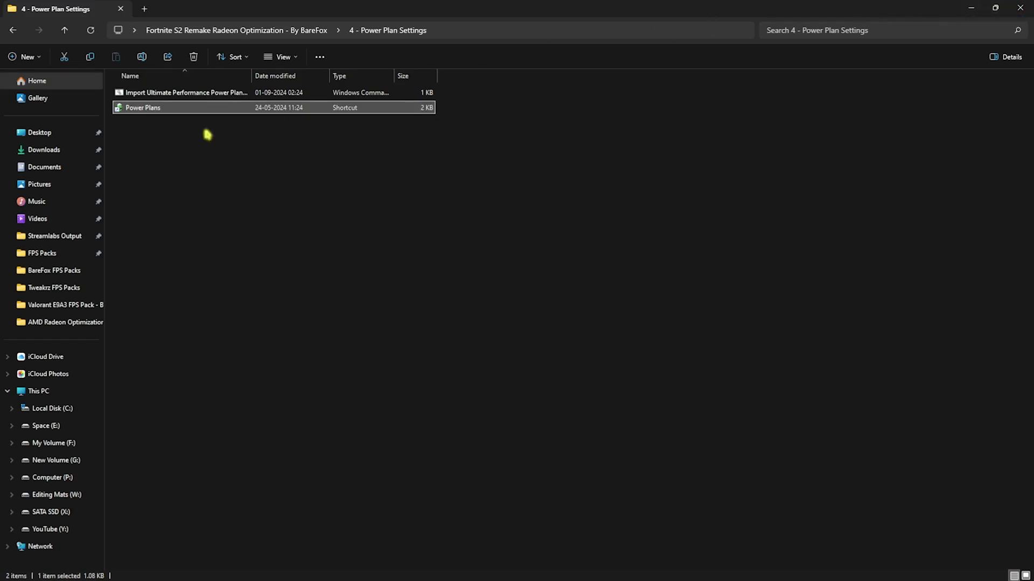
pyautogui.click(317, 33)
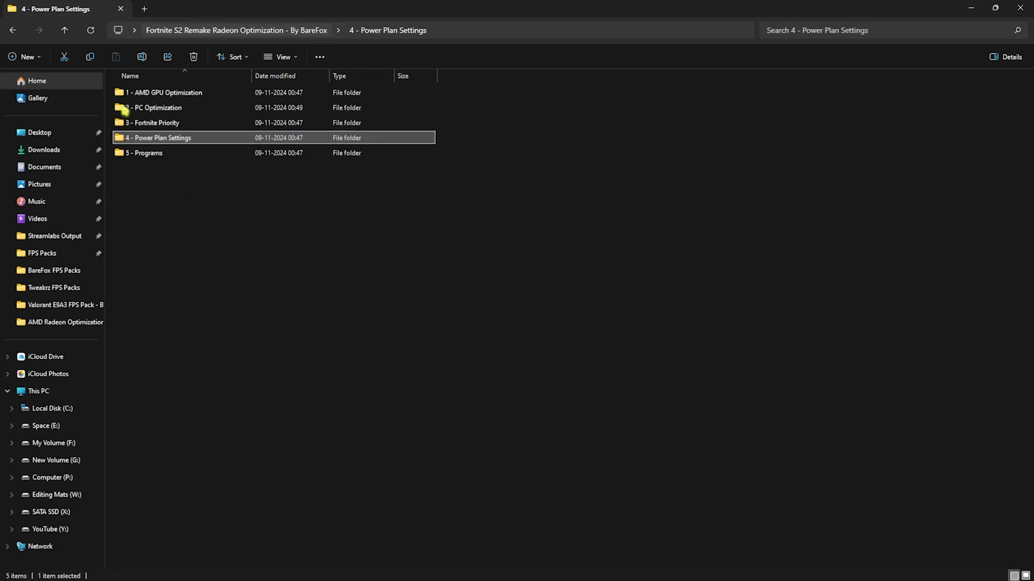
# Run Clean Temporary Files.bat from 5 - Programs as administrator and let it finish
pyautogui.doubleClick(145, 153)
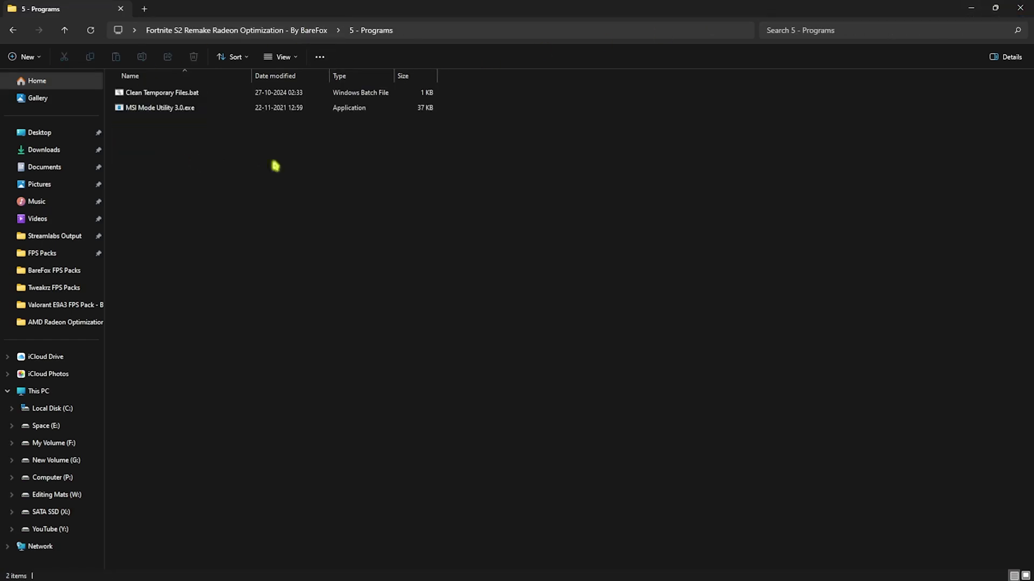
pyautogui.rightClick(190, 100)
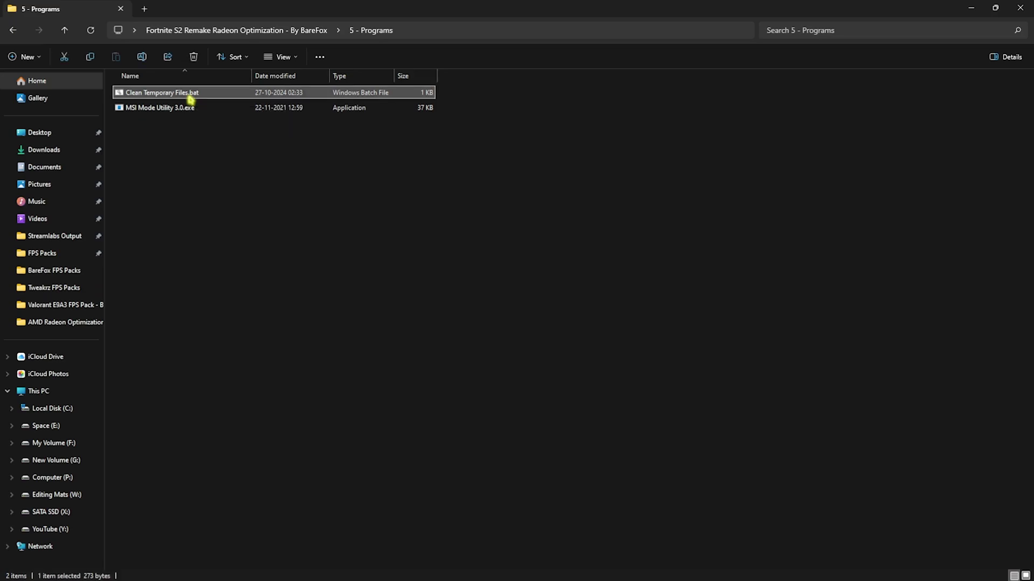
pyautogui.click(255, 169)
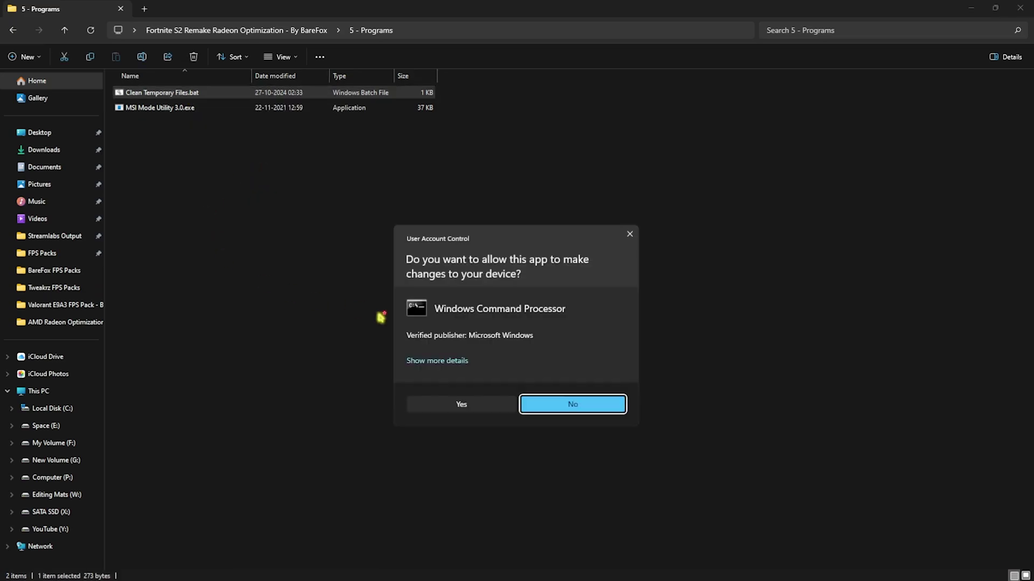
pyautogui.click(477, 405)
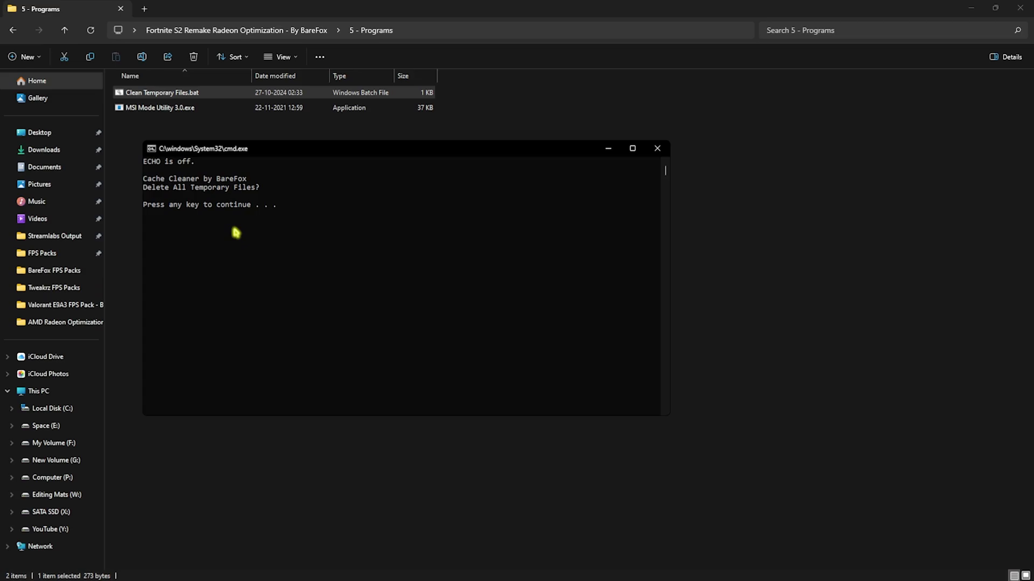
pyautogui.press('Return')
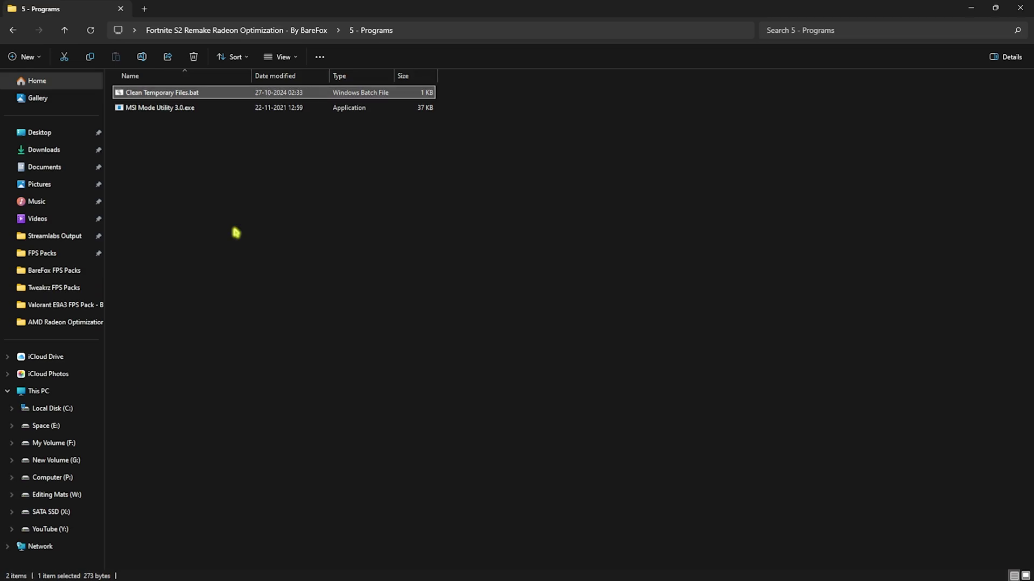
pyautogui.click(140, 111)
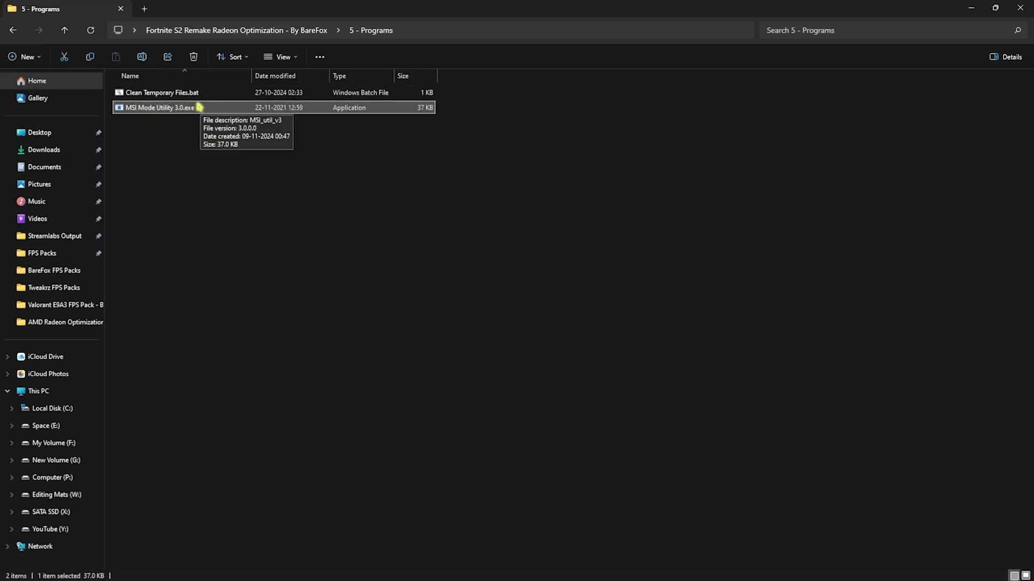
pyautogui.rightClick(217, 105)
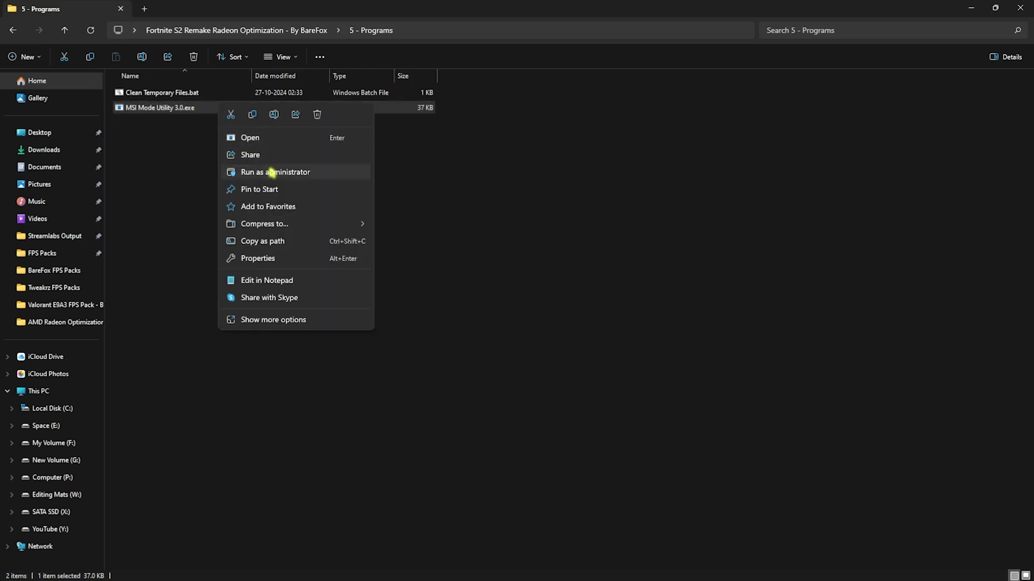
pyautogui.click(272, 173)
pyautogui.moveTo(124, 26); pyautogui.dragTo(203, 68)
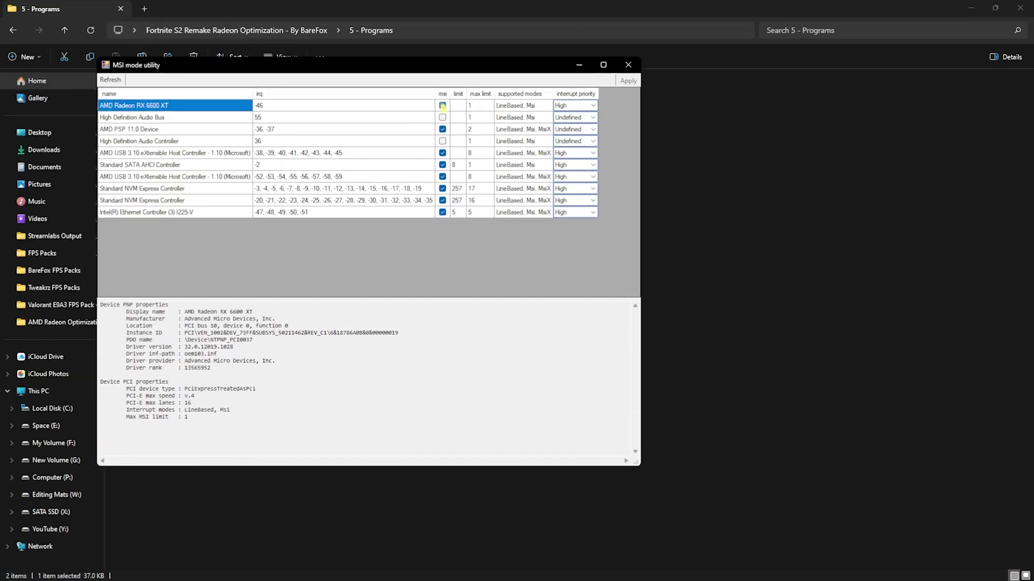
pyautogui.click(575, 105)
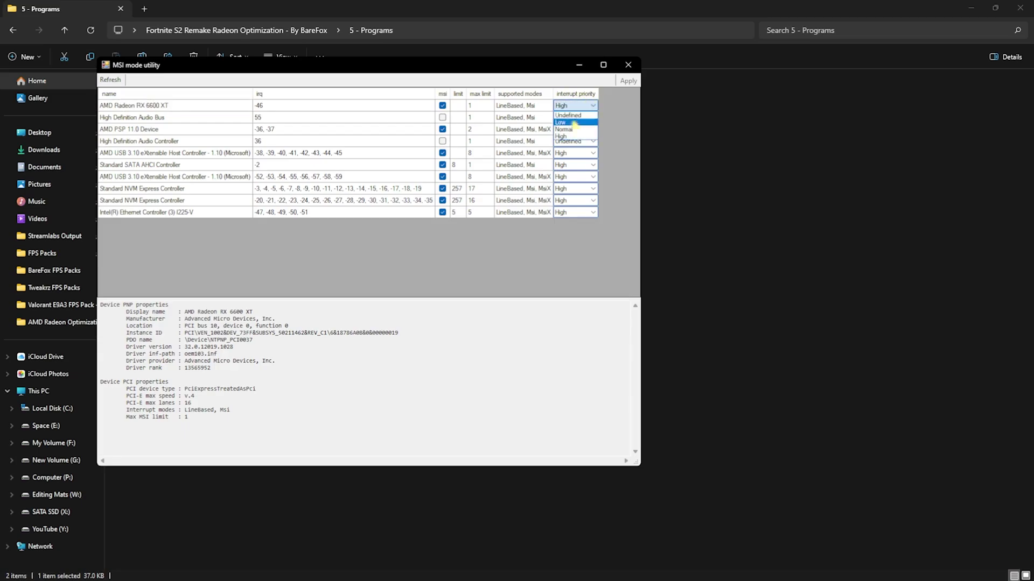
pyautogui.click(571, 137)
pyautogui.click(628, 66)
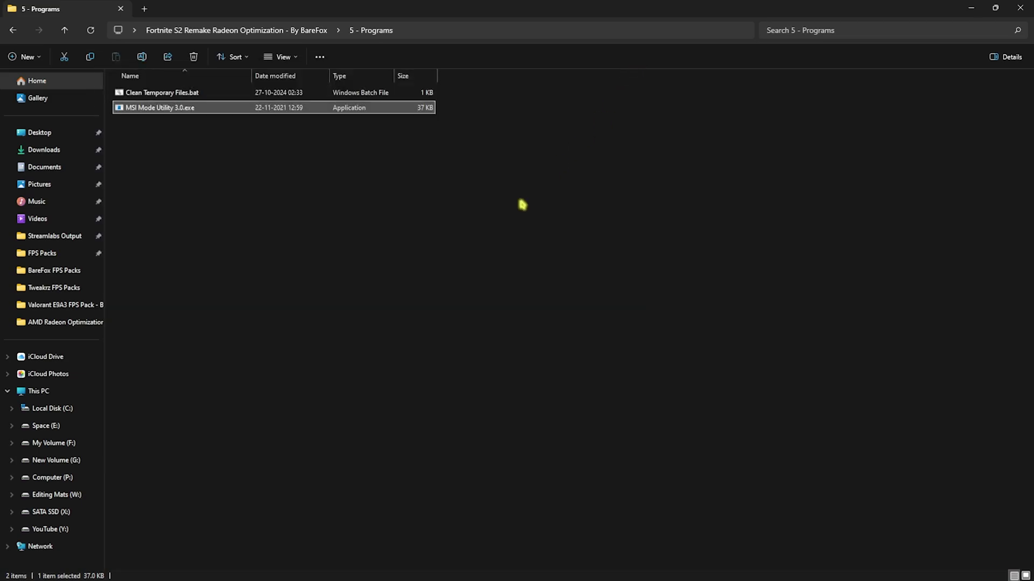
pyautogui.click(521, 203)
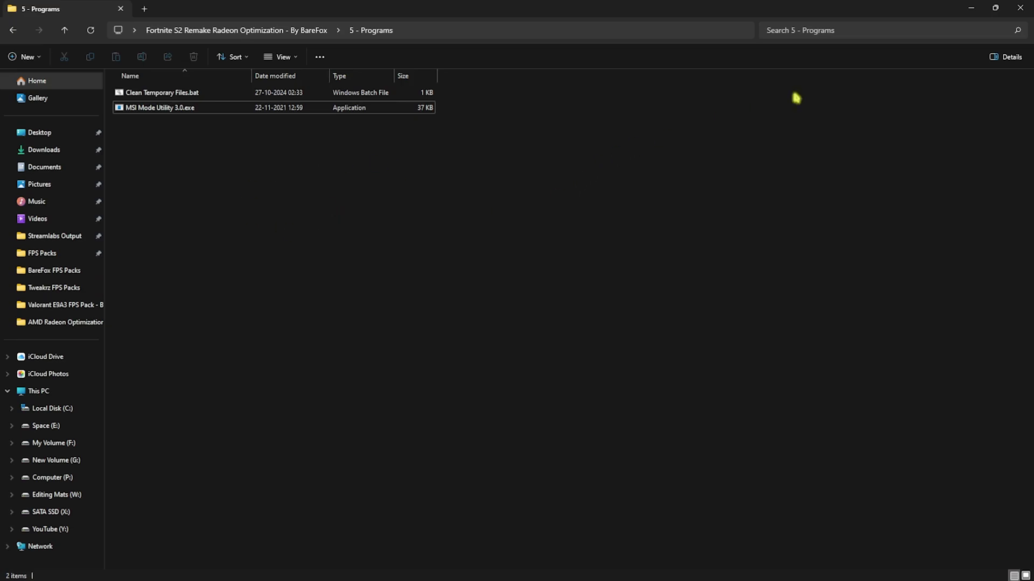
# Close the File Explorer window to reveal the desktop
pyautogui.click(1020, 7)
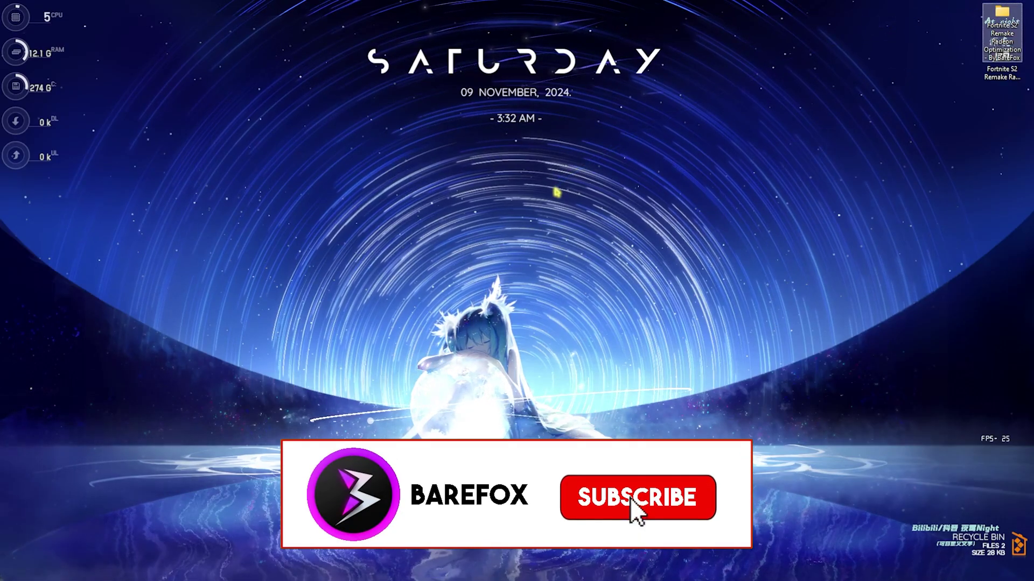